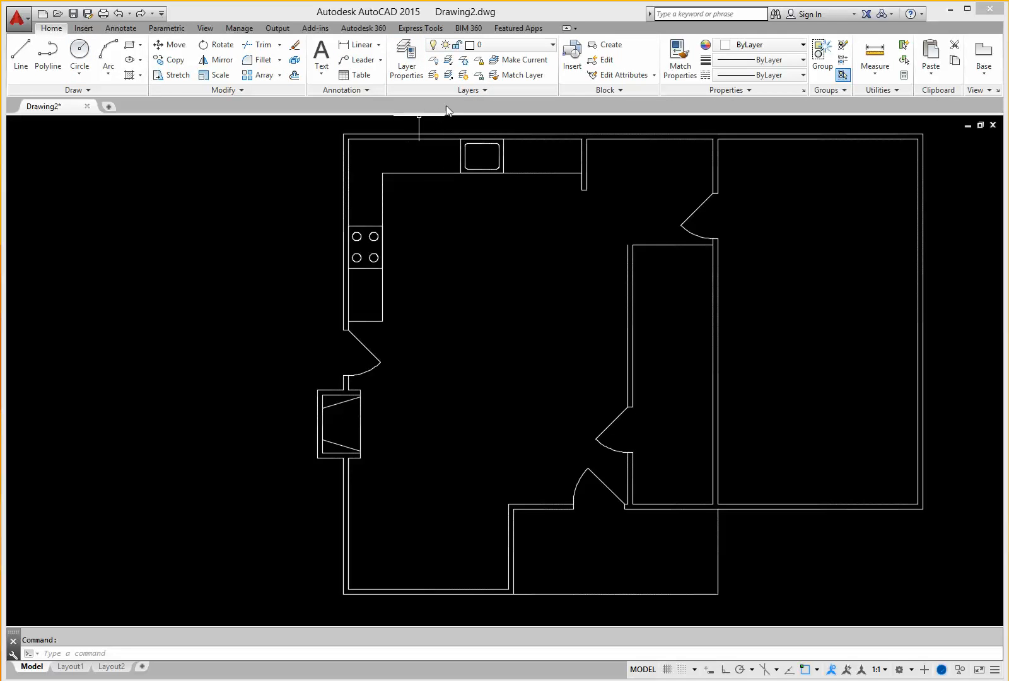
Open the layer properties manager, enlarge it, and create a new layer named WINDOWS
click(409, 59)
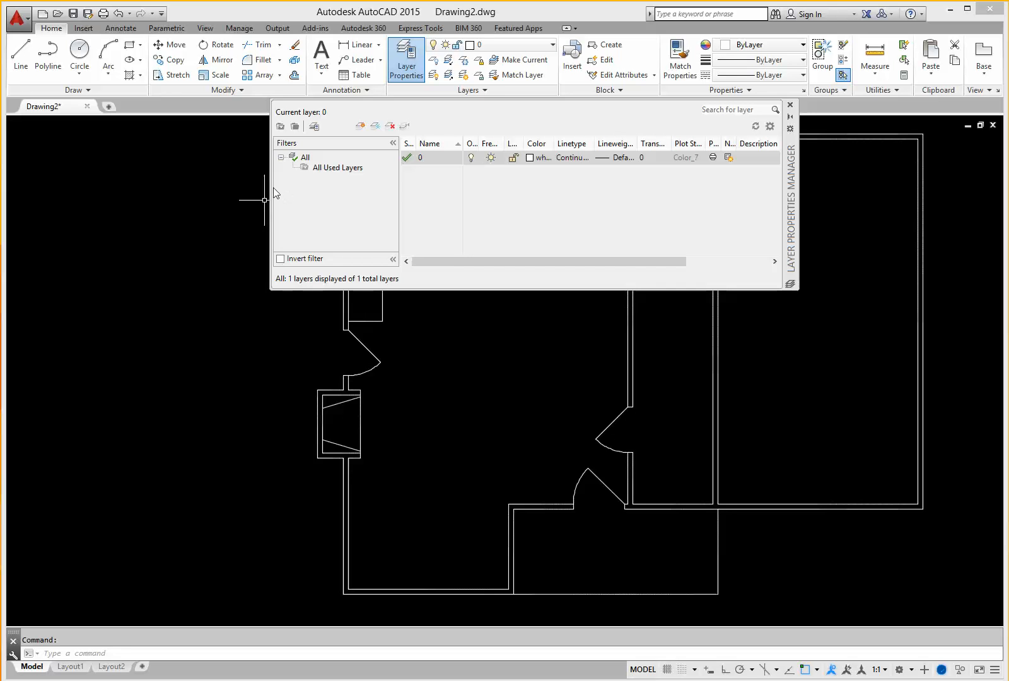
drag(271, 189, 148, 203)
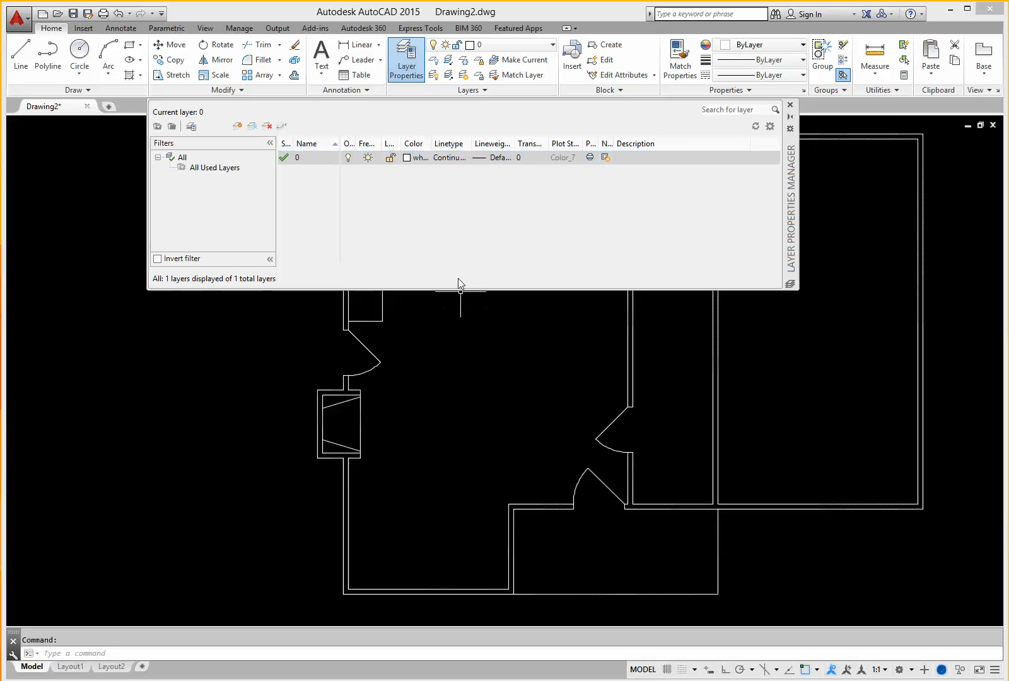
drag(461, 290, 461, 341)
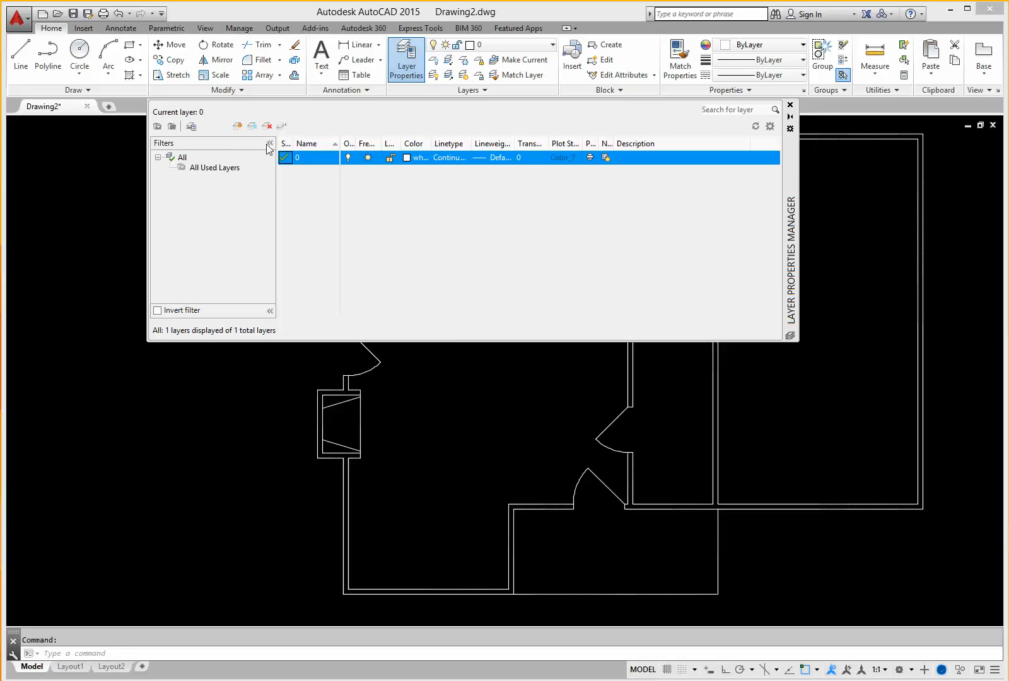
click(237, 128)
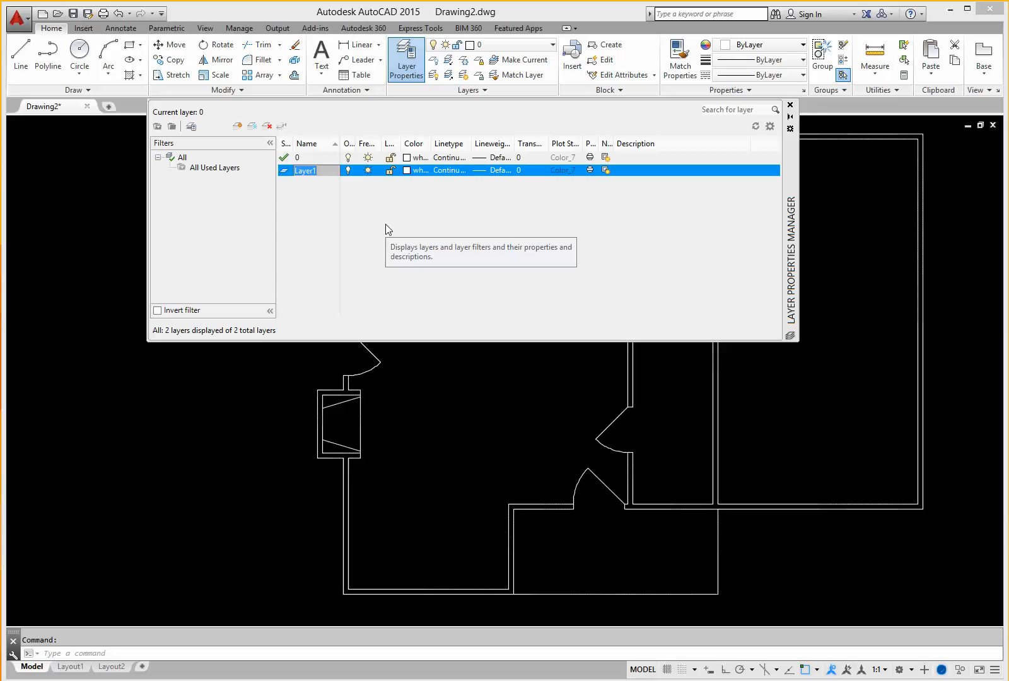
text(WINDOWS)
key(Return)
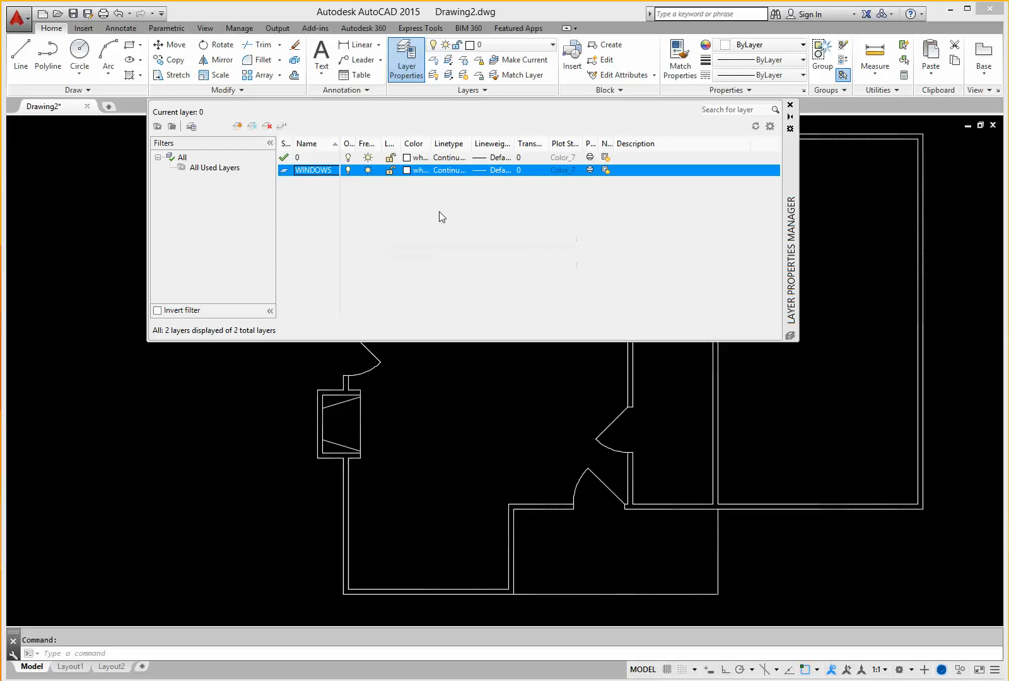
Widen the Color and Linetype columns of the layer list so that their full values can be read
click(416, 171)
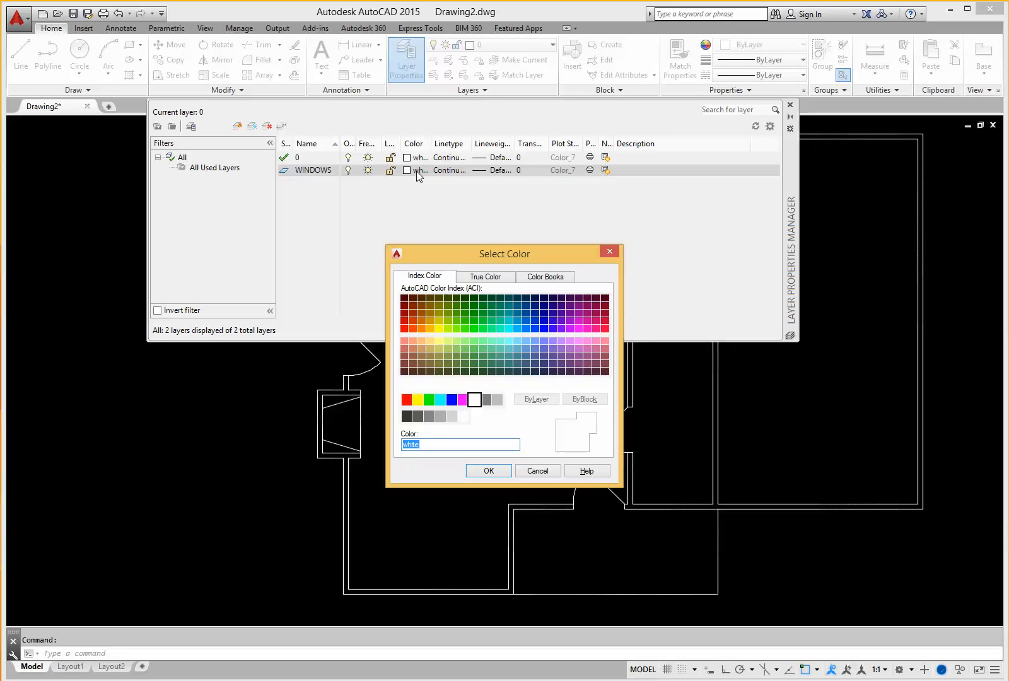
click(609, 253)
drag(432, 144, 455, 147)
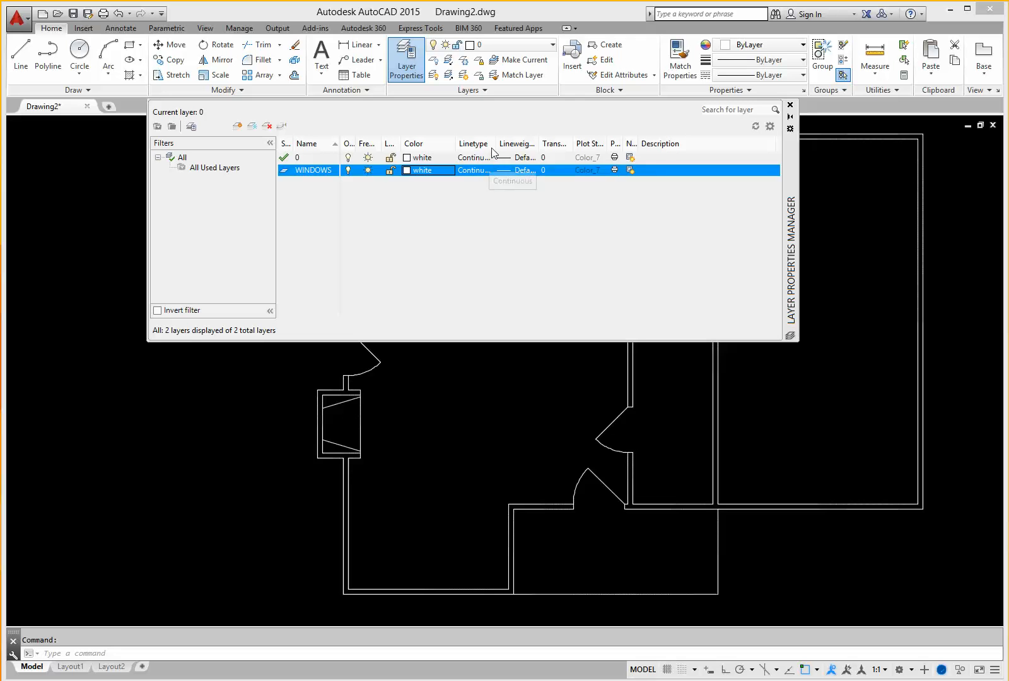
drag(496, 145, 527, 147)
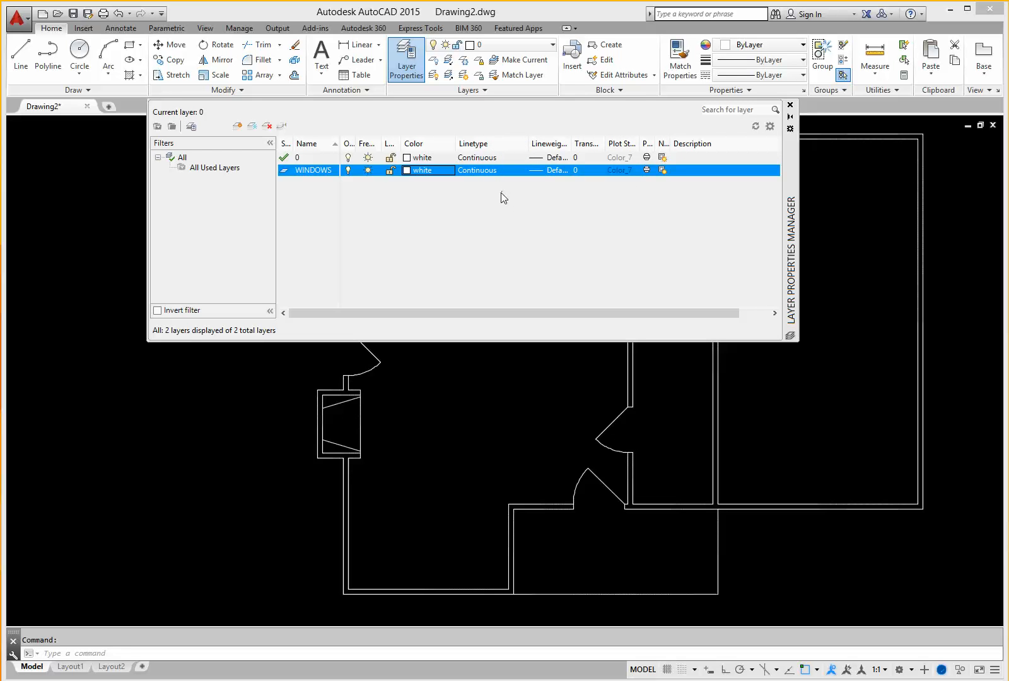
drag(529, 144, 499, 143)
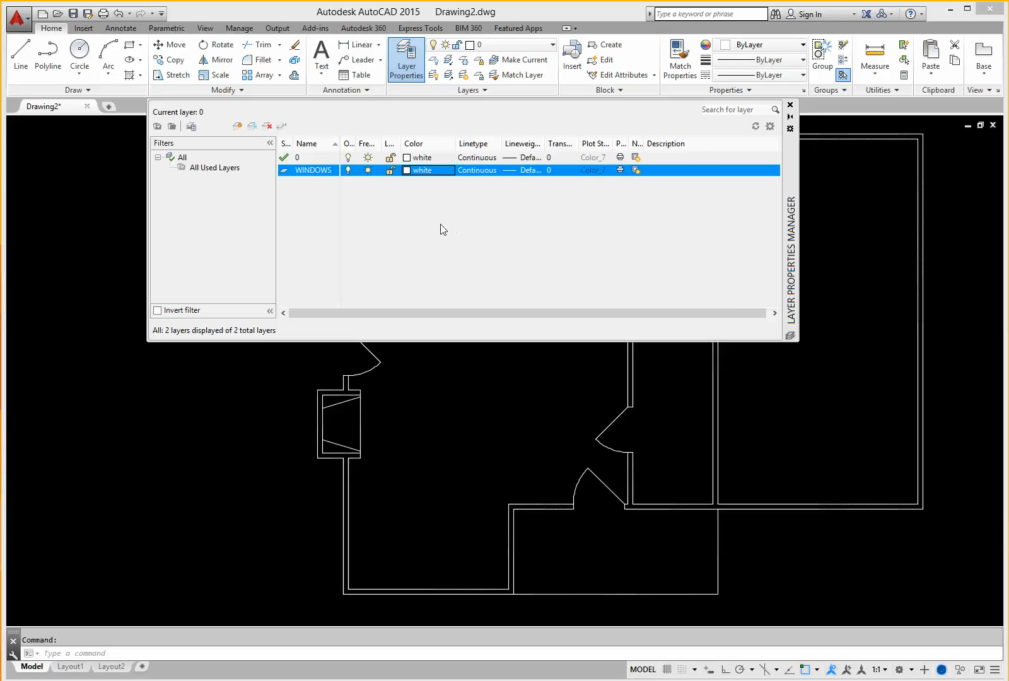
Make WINDOWS the current layer, set its color to red (index color 1), and close the layer manager
double_click(315, 170)
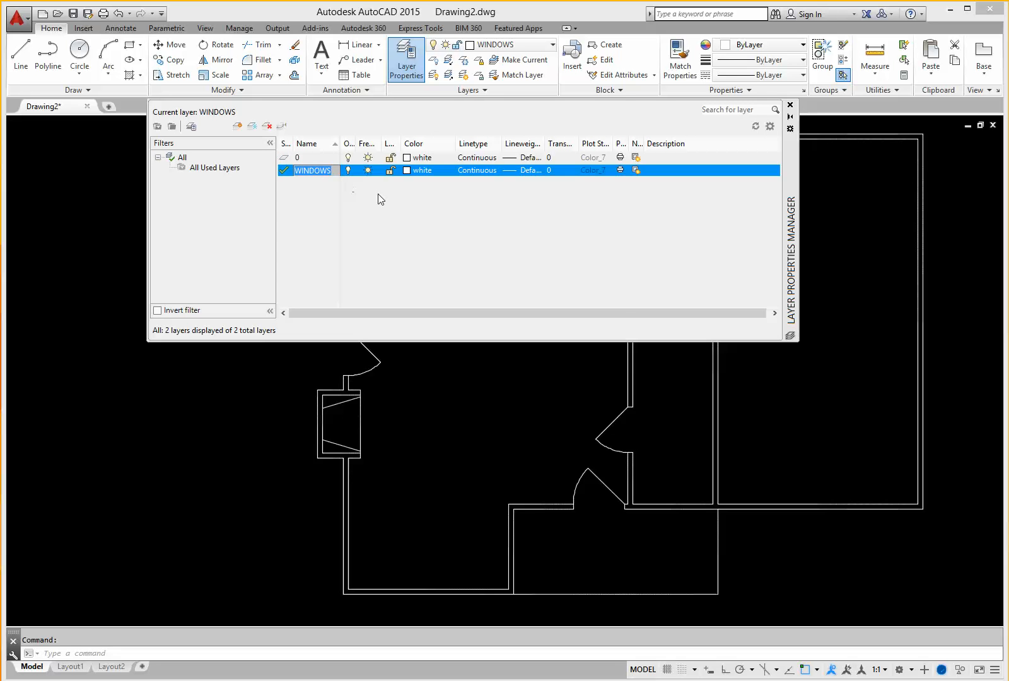
click(420, 170)
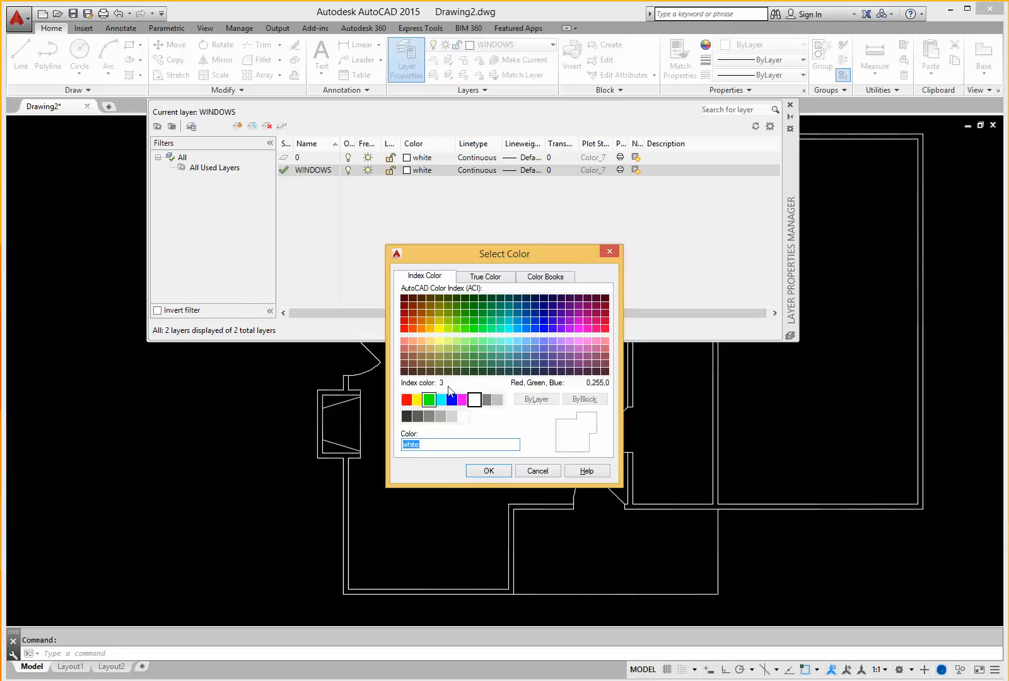
click(496, 280)
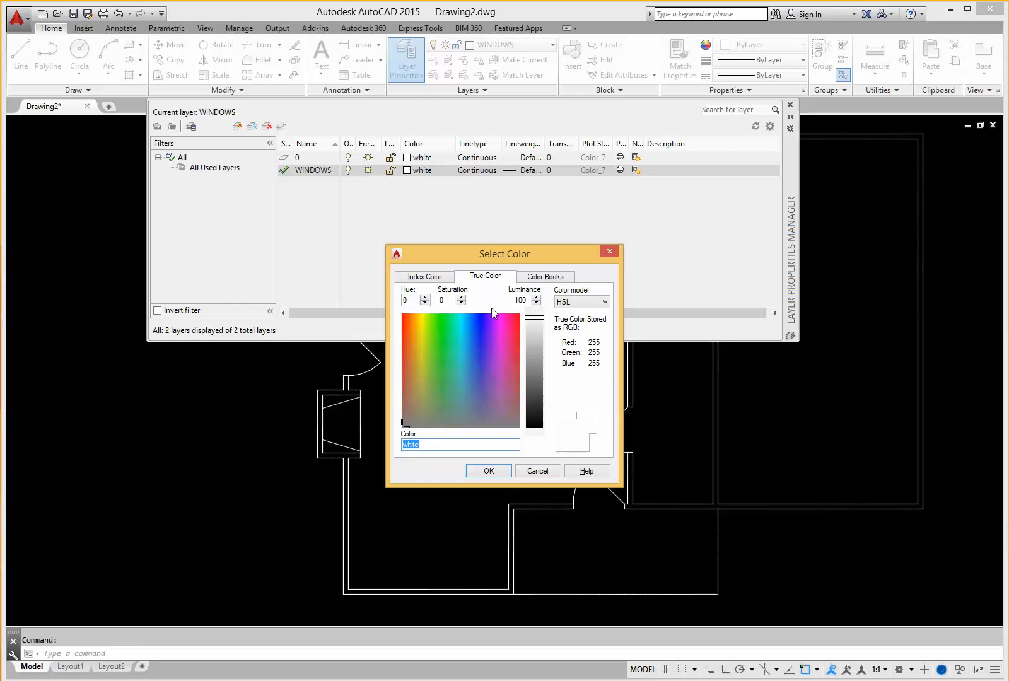
click(536, 282)
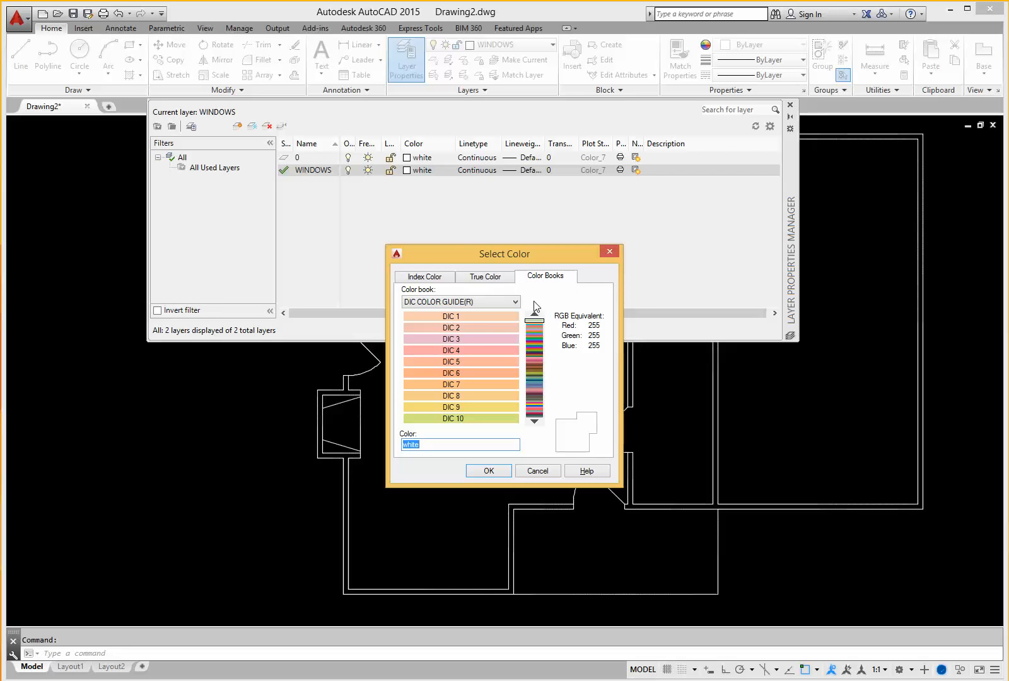
click(431, 277)
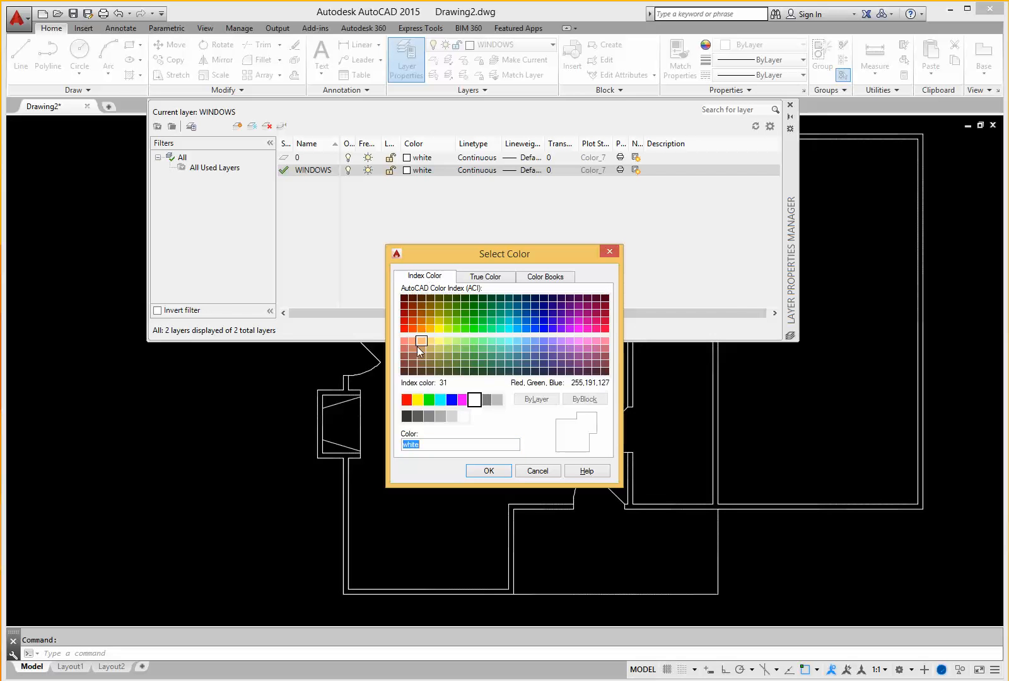
click(406, 400)
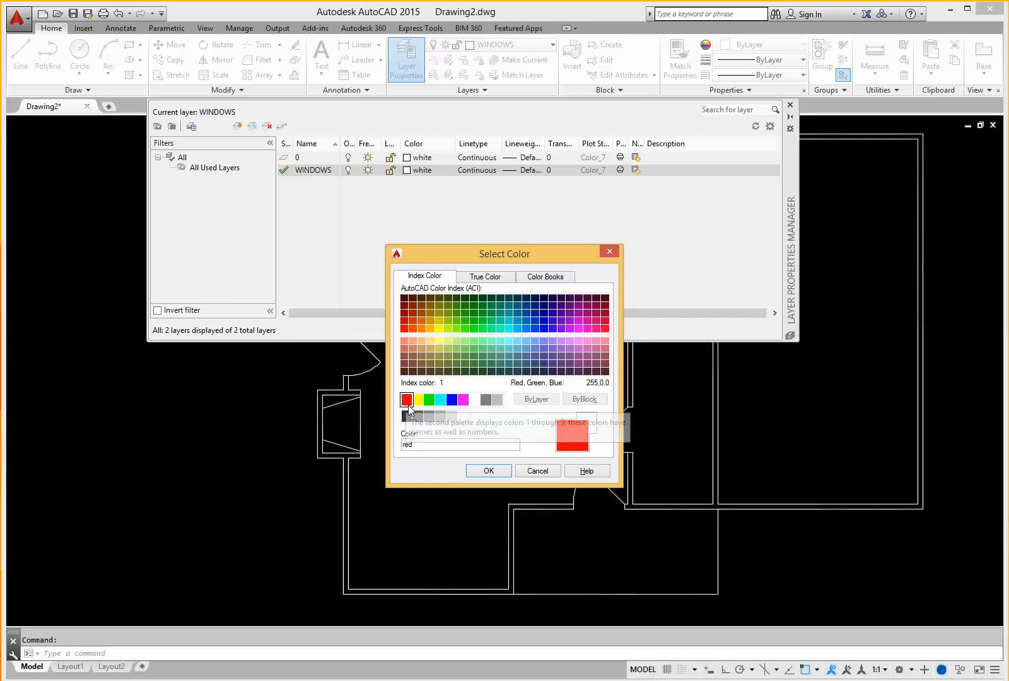
click(488, 471)
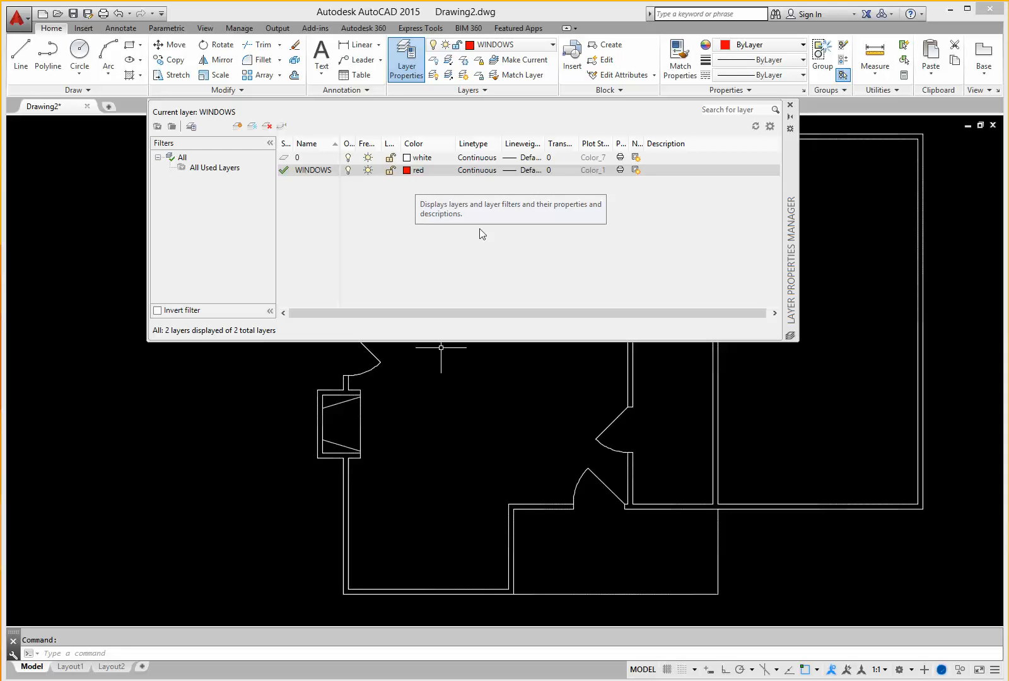
click(282, 128)
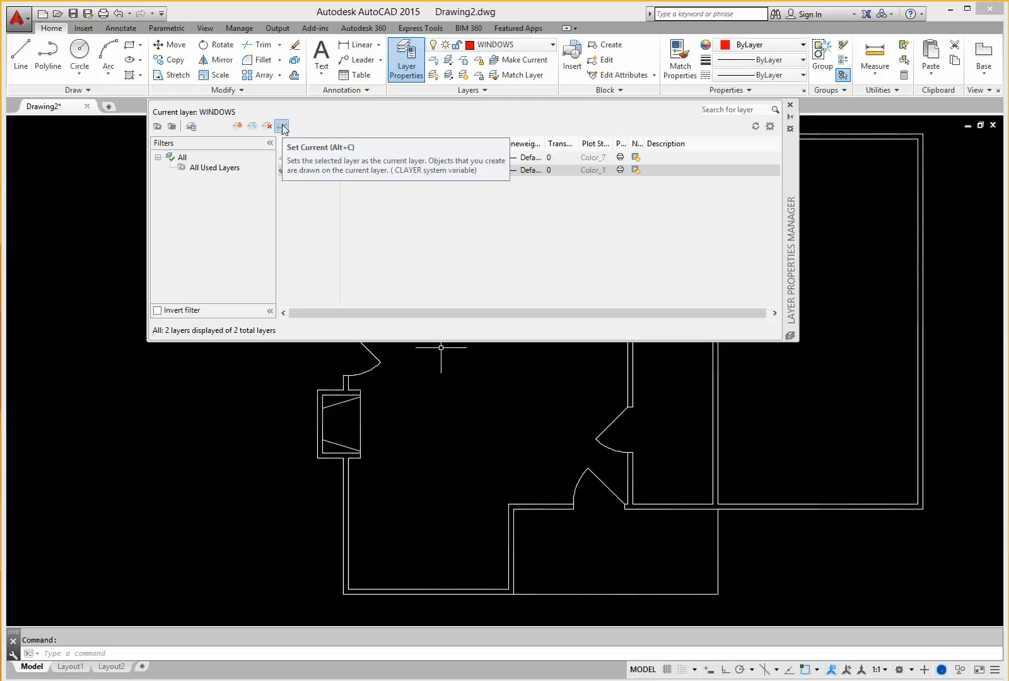
click(790, 106)
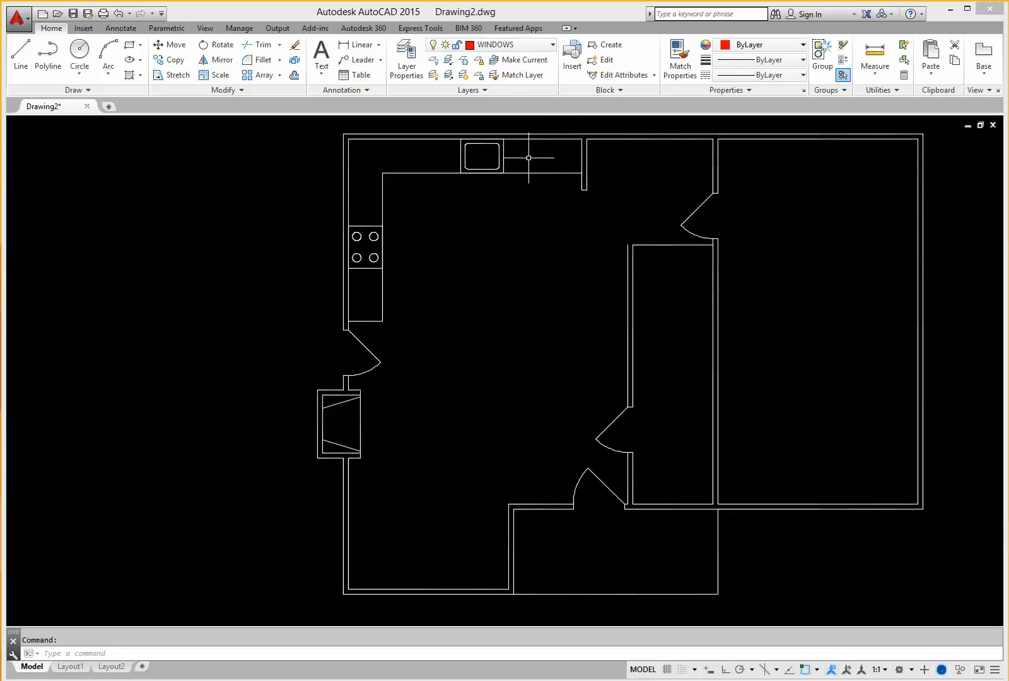
Switch the current layer to 0 and back to WINDOWS
click(553, 45)
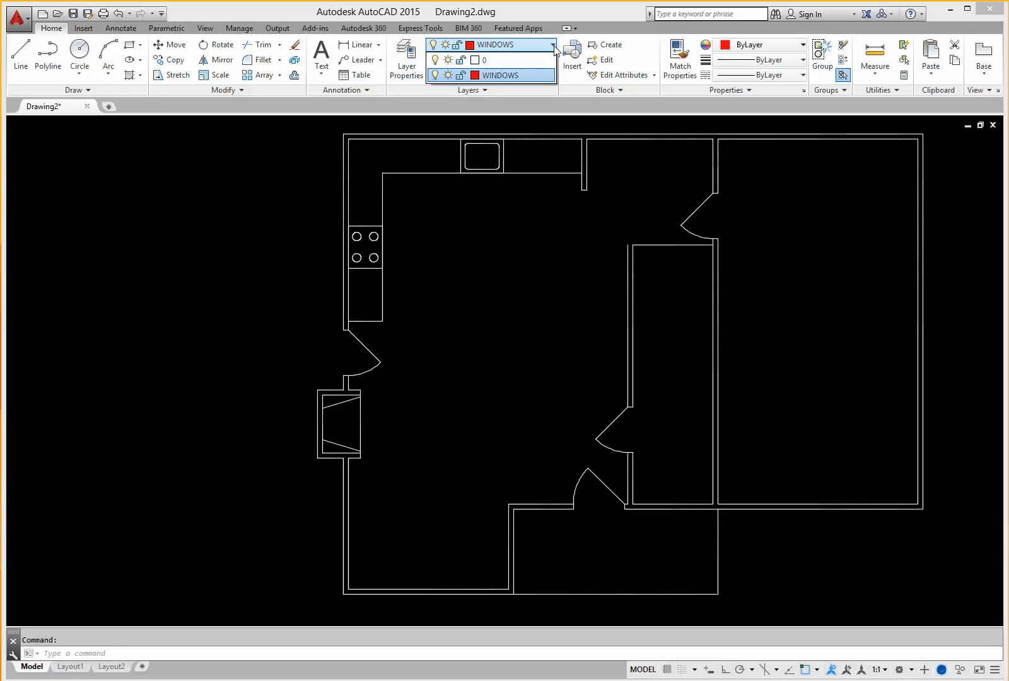
click(553, 45)
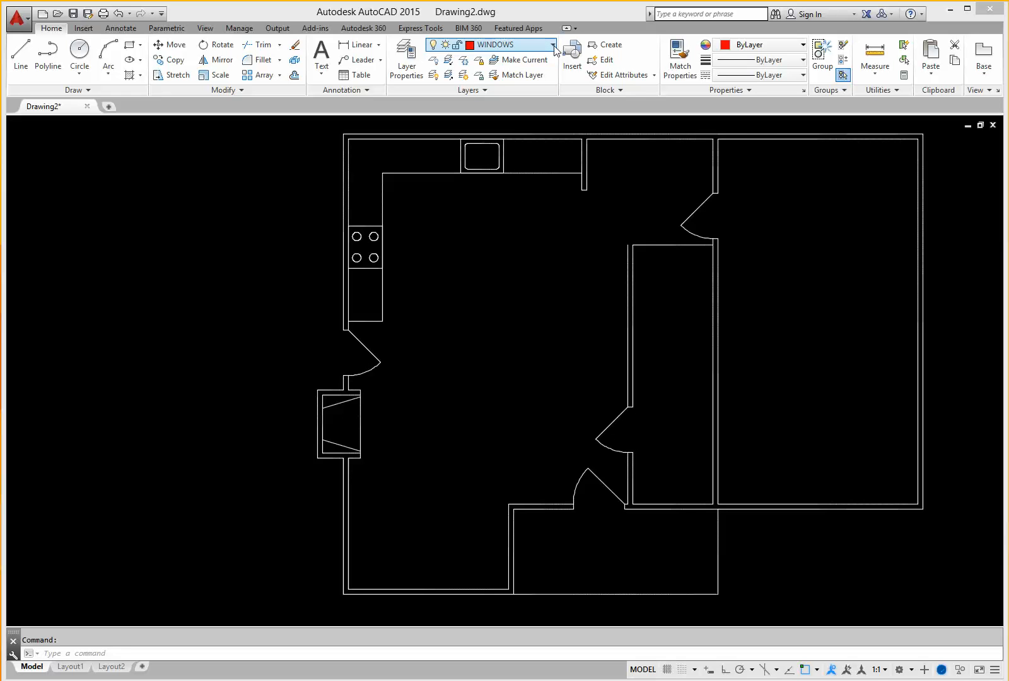
click(553, 46)
click(524, 56)
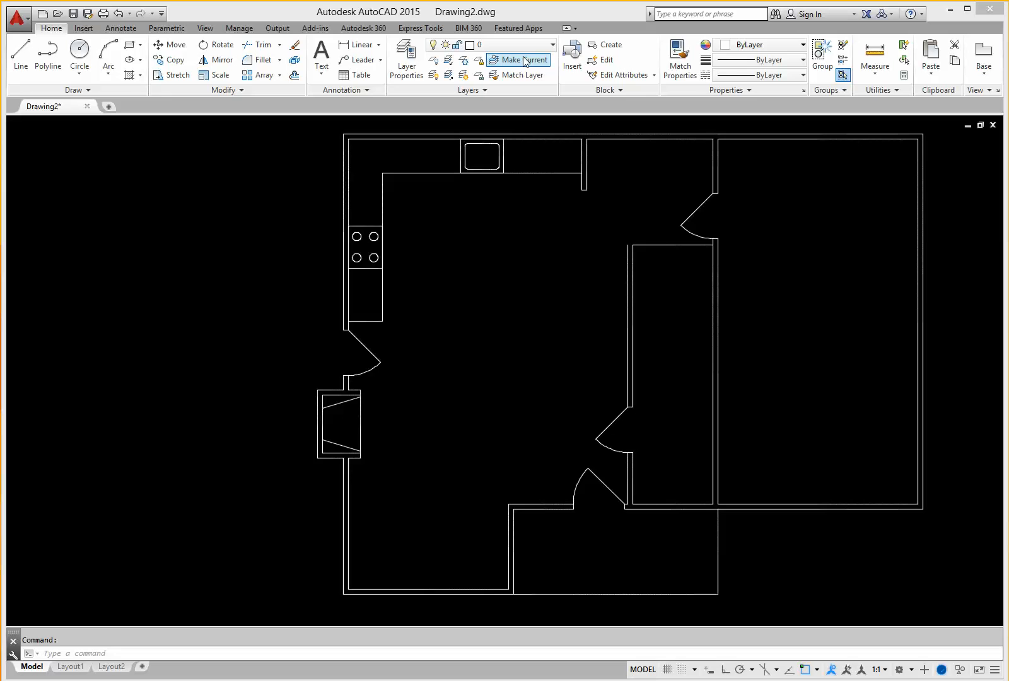
click(554, 45)
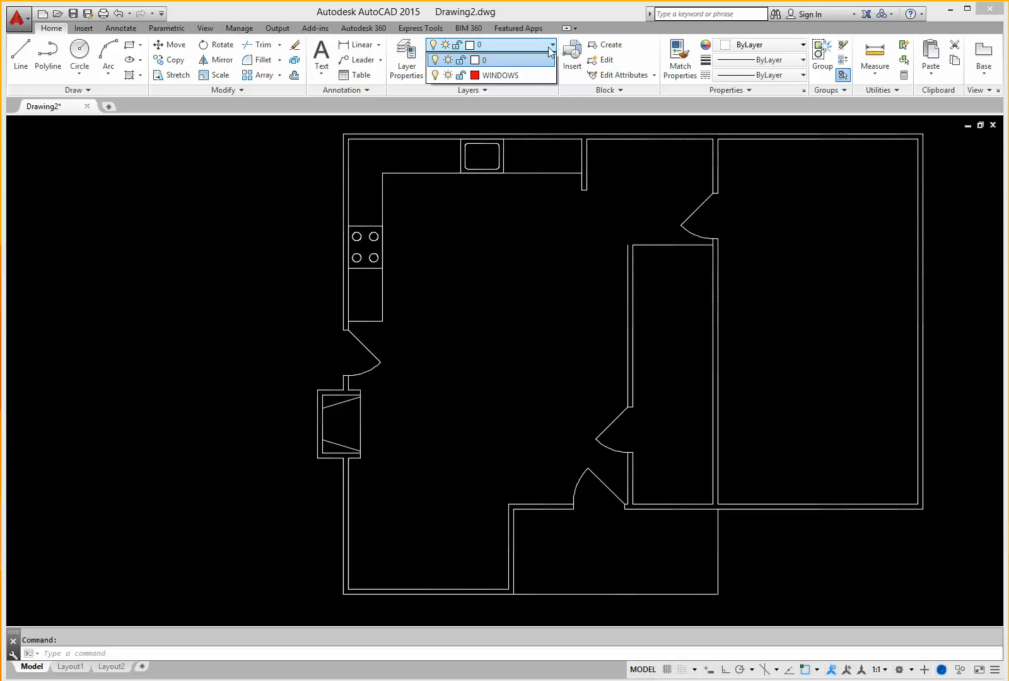
click(527, 74)
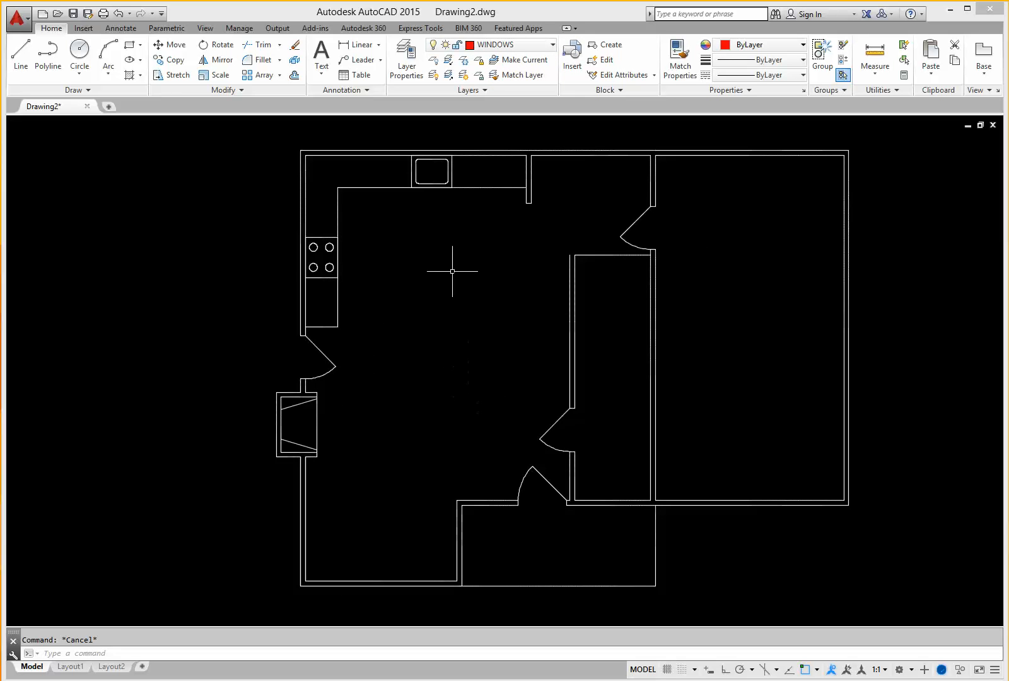
Draw a line across the upper exterior wall, from the midpoint of the sink counter's wall-side edge straight to the outer wall line
middle_drag(443, 263, 448, 421)
scroll(429, 300, up, 2)
scroll(432, 309, up, 2)
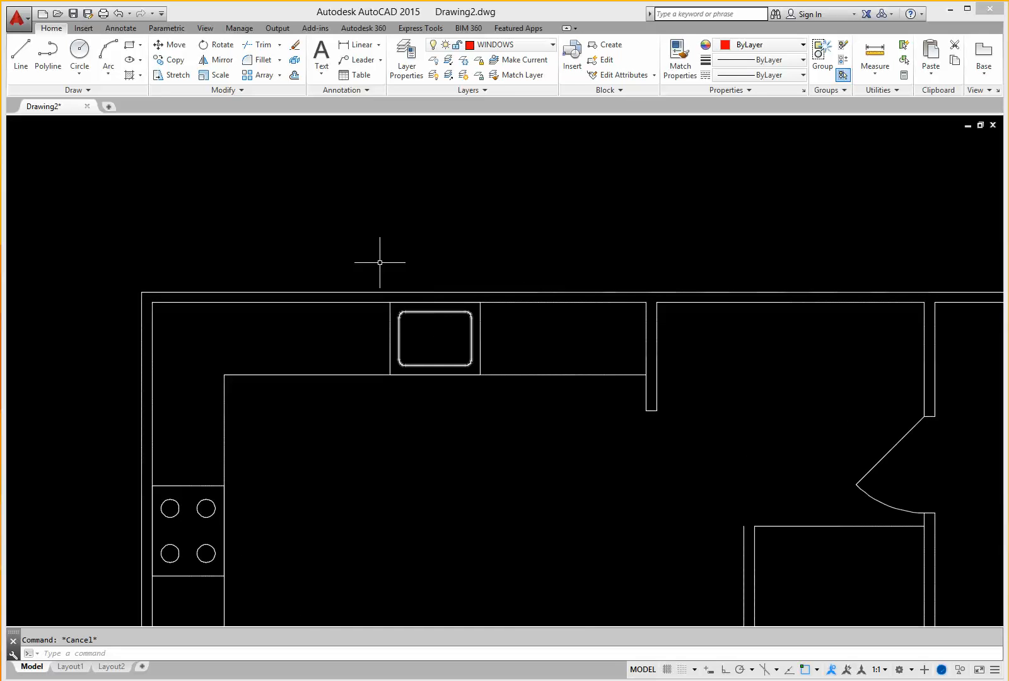
click(24, 68)
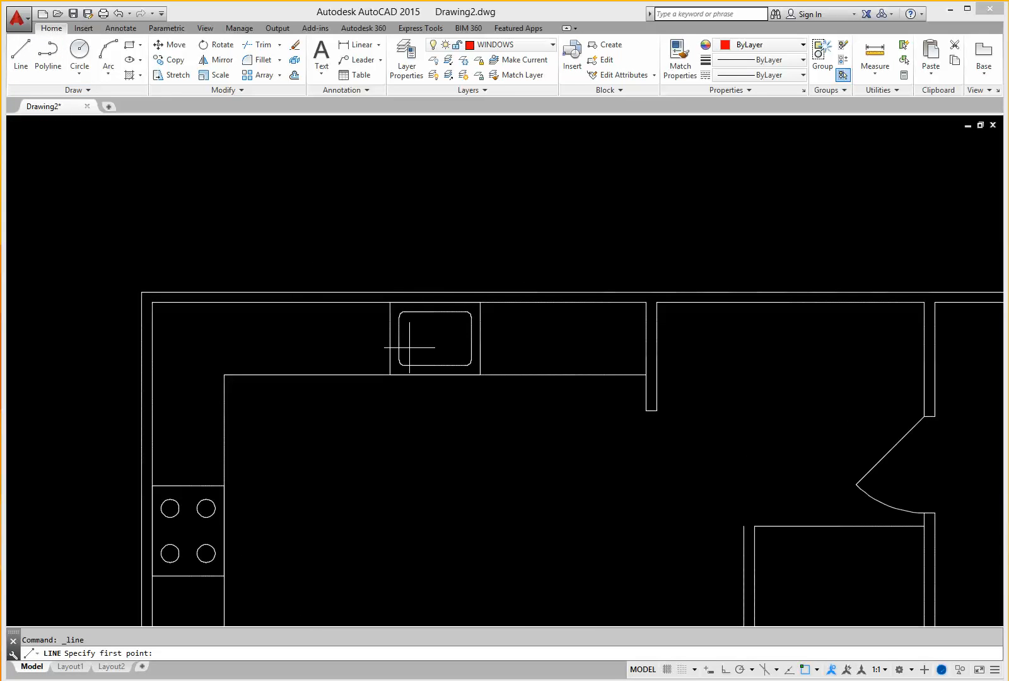
click(435, 303)
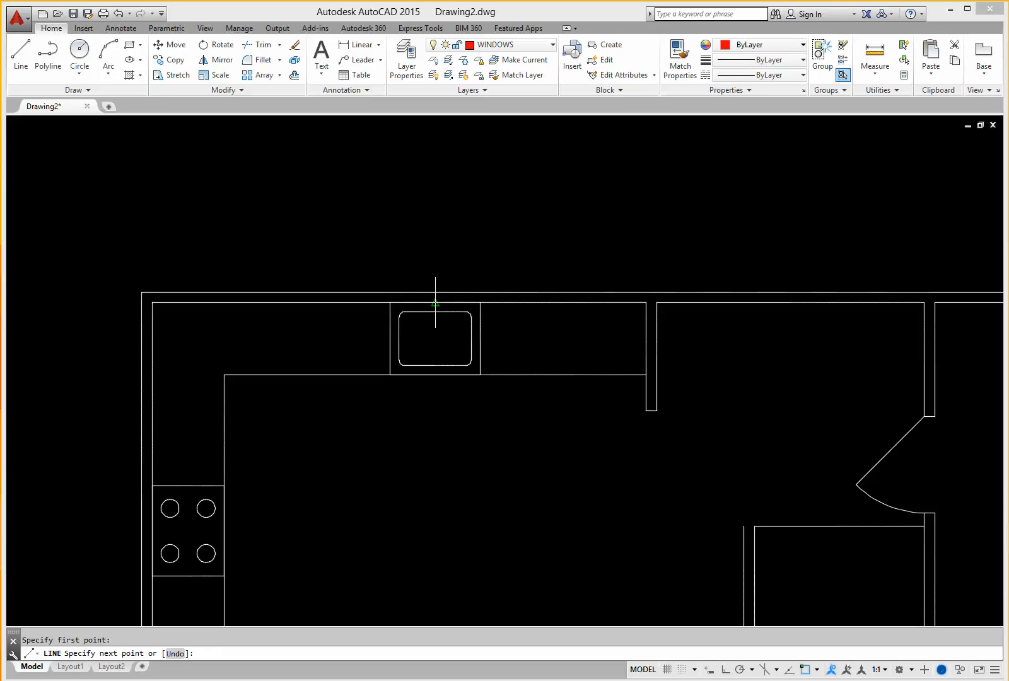
right_click(435, 292)
click(453, 301)
Offset the red line in the wall above the sink by 24 inches to both sides
scroll(440, 316, up, 5)
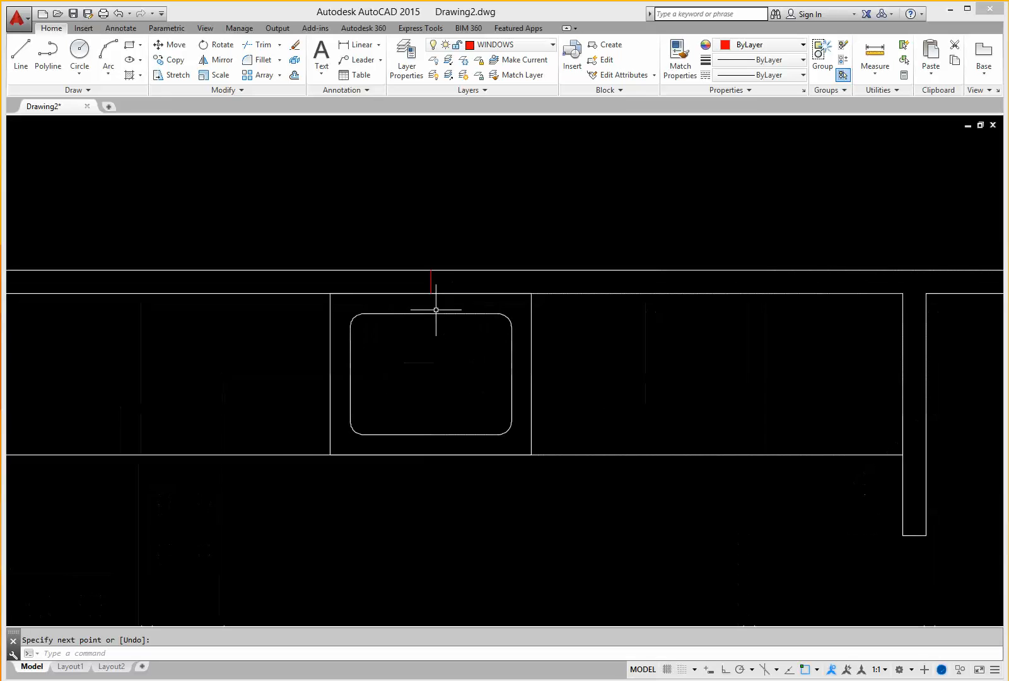
scroll(426, 281, up, 8)
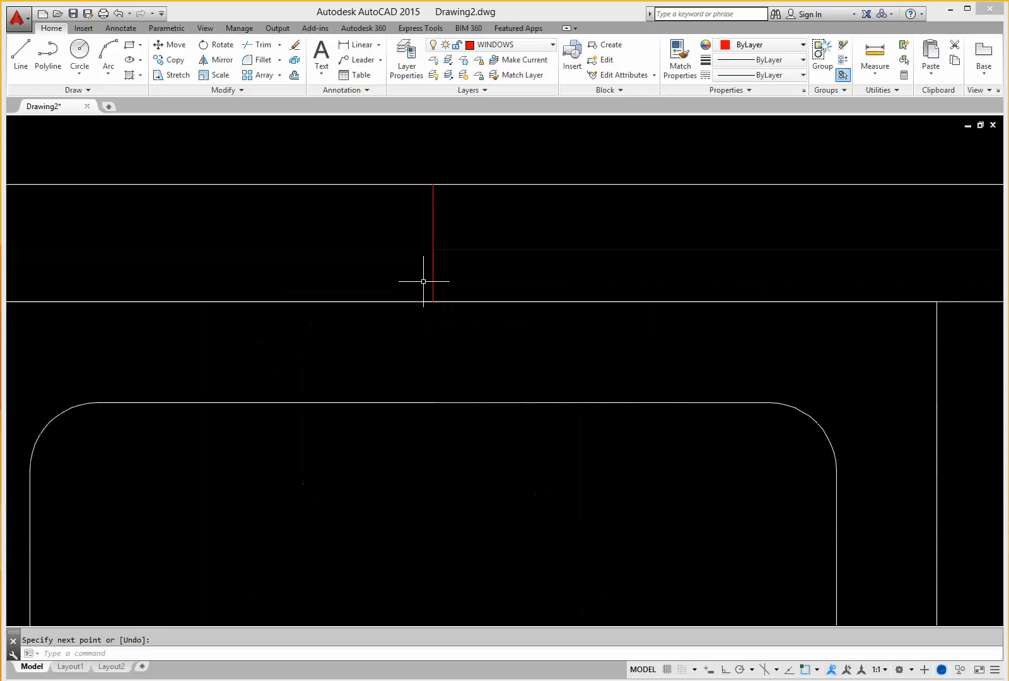
scroll(429, 416, up, 2)
scroll(434, 417, down, 5)
scroll(435, 436, down, 2)
middle_drag(436, 448, 473, 323)
scroll(486, 263, down, 3)
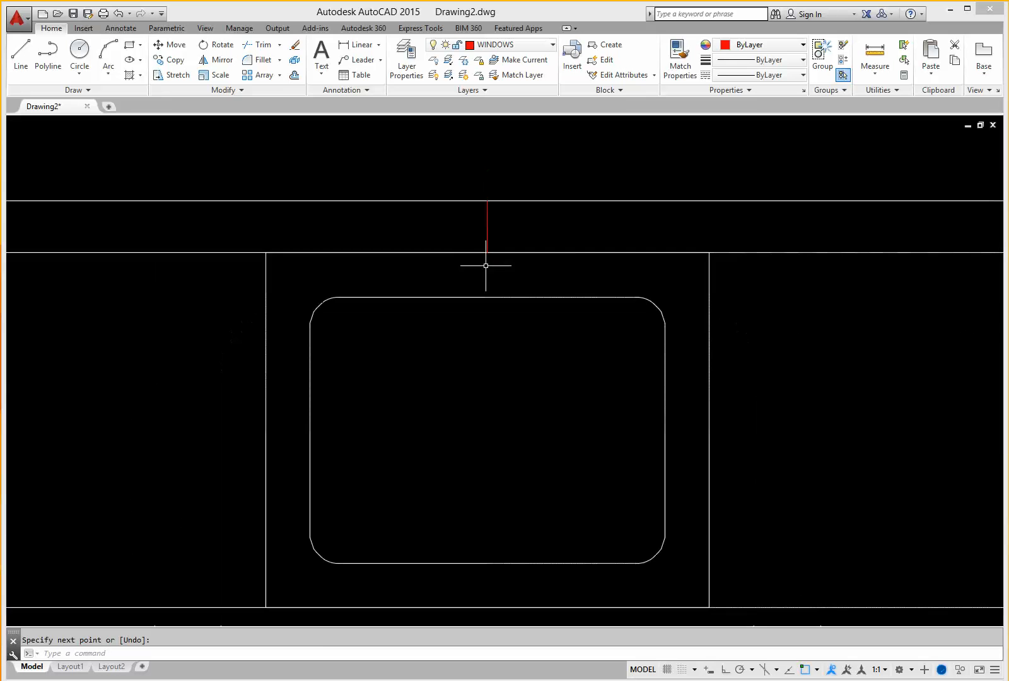
click(294, 75)
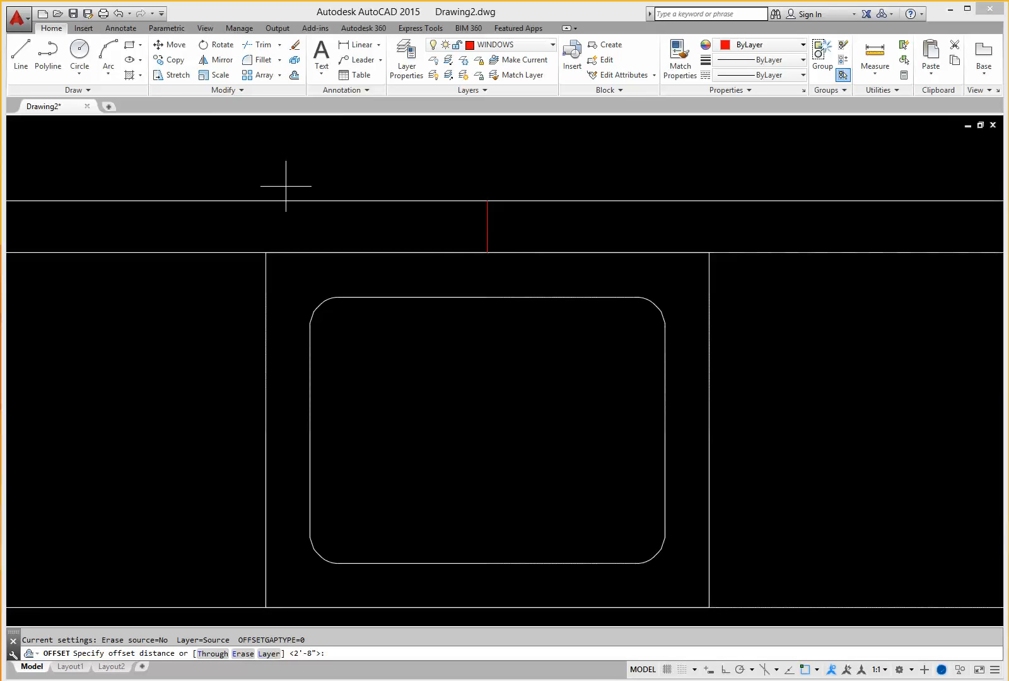
key(Return)
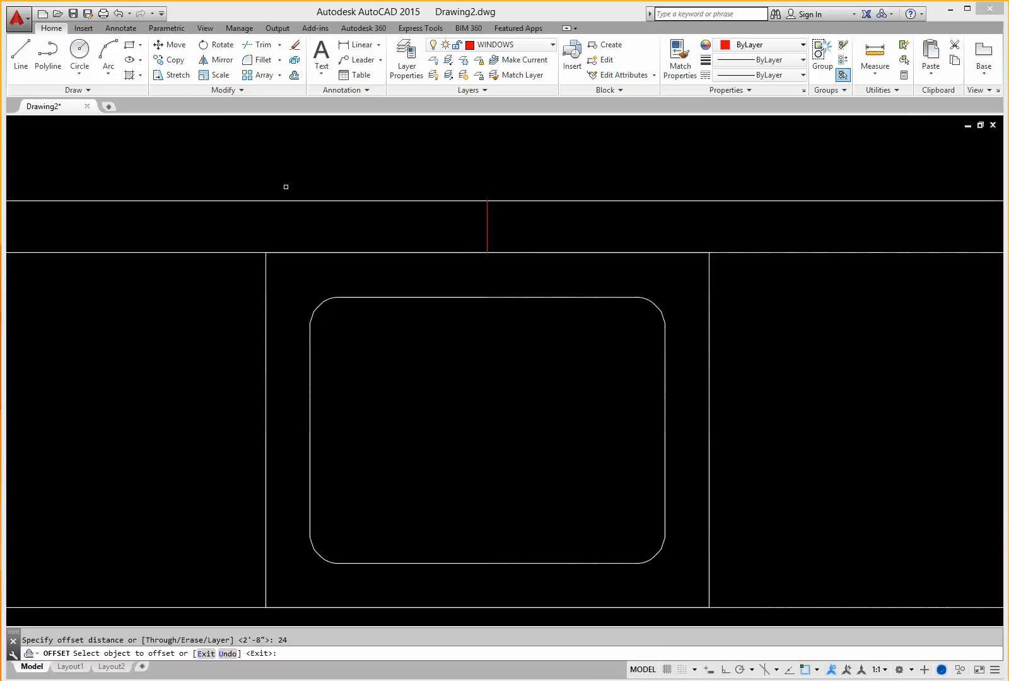
click(486, 228)
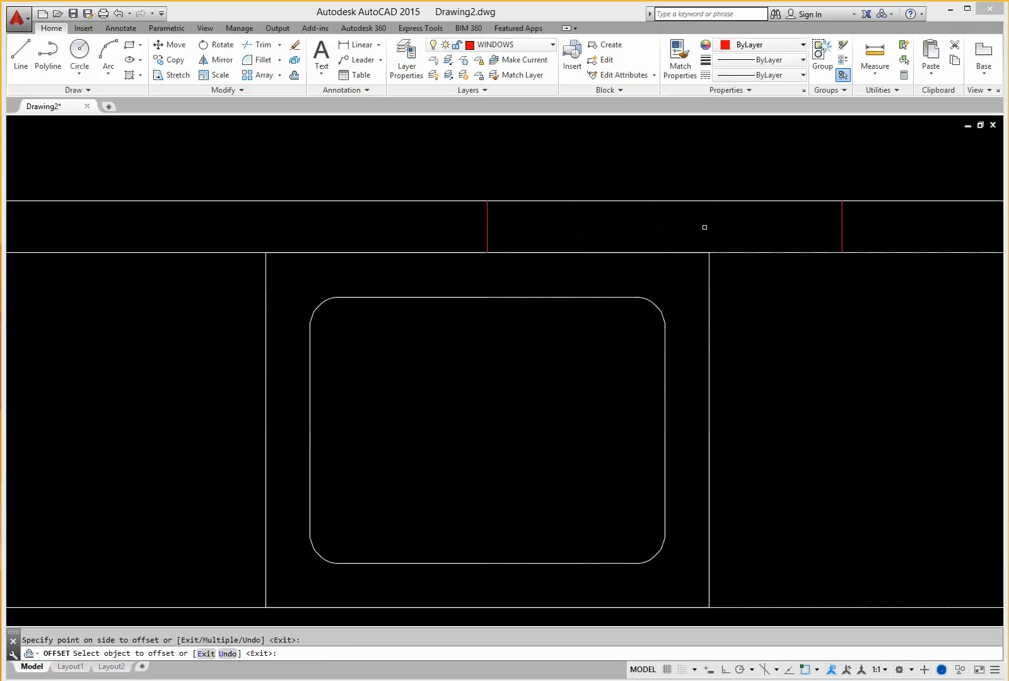
click(487, 228)
click(299, 228)
right_click(312, 235)
click(328, 236)
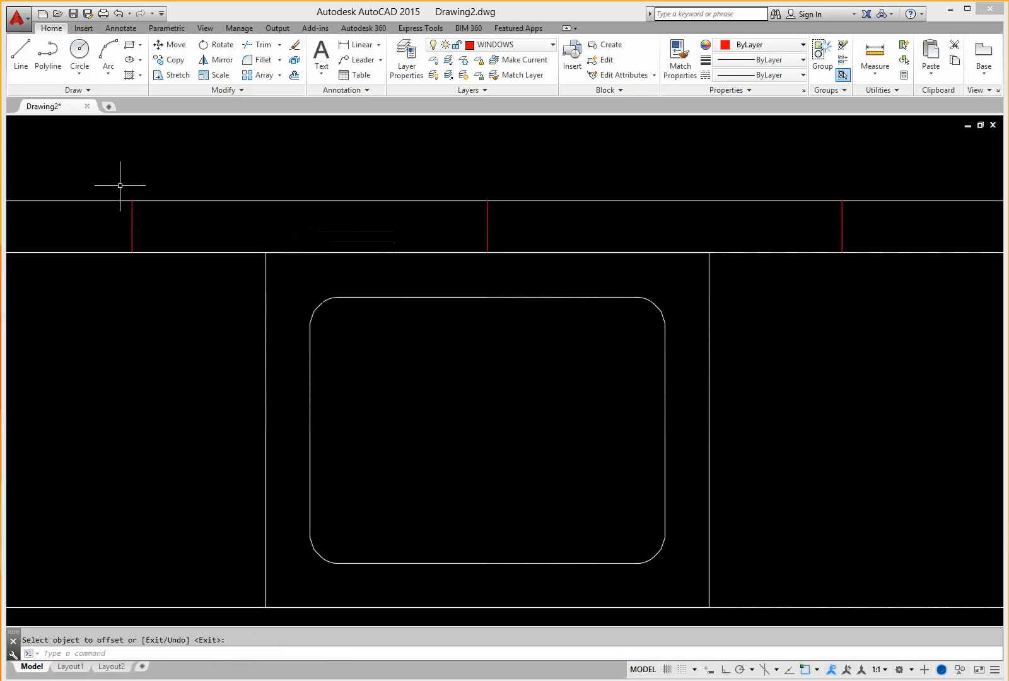
Draw a horizontal line joining the midpoints of the two outer red lines to form the glass of the window
click(21, 50)
click(132, 226)
click(843, 226)
right_click(844, 226)
click(873, 233)
scroll(630, 349, down, 4)
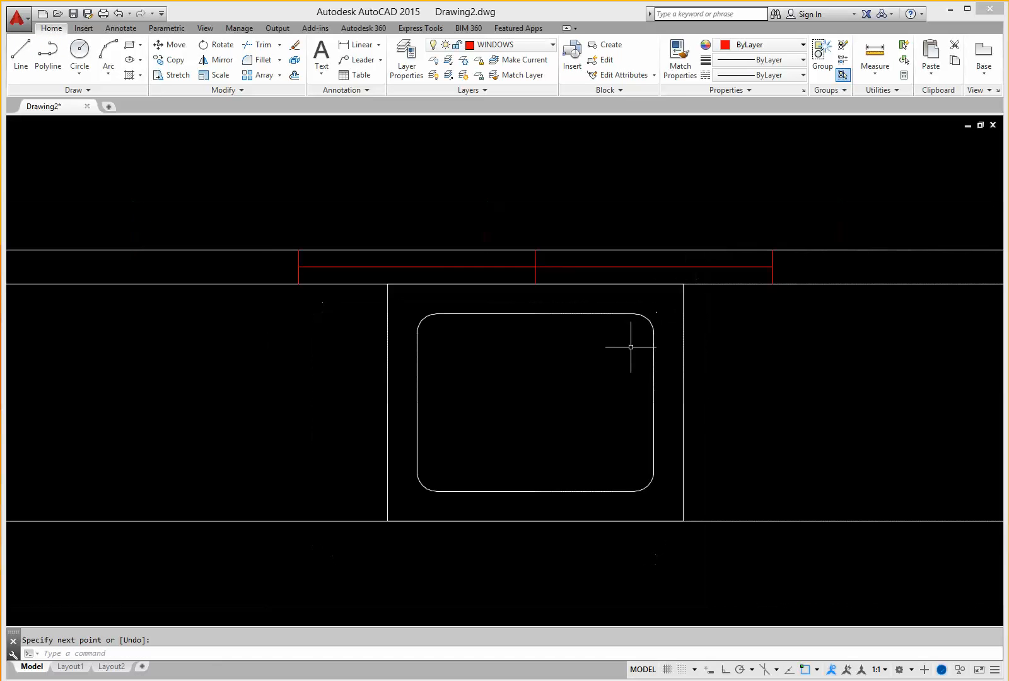
middle_drag(615, 357, 552, 393)
scroll(468, 387, up, 2)
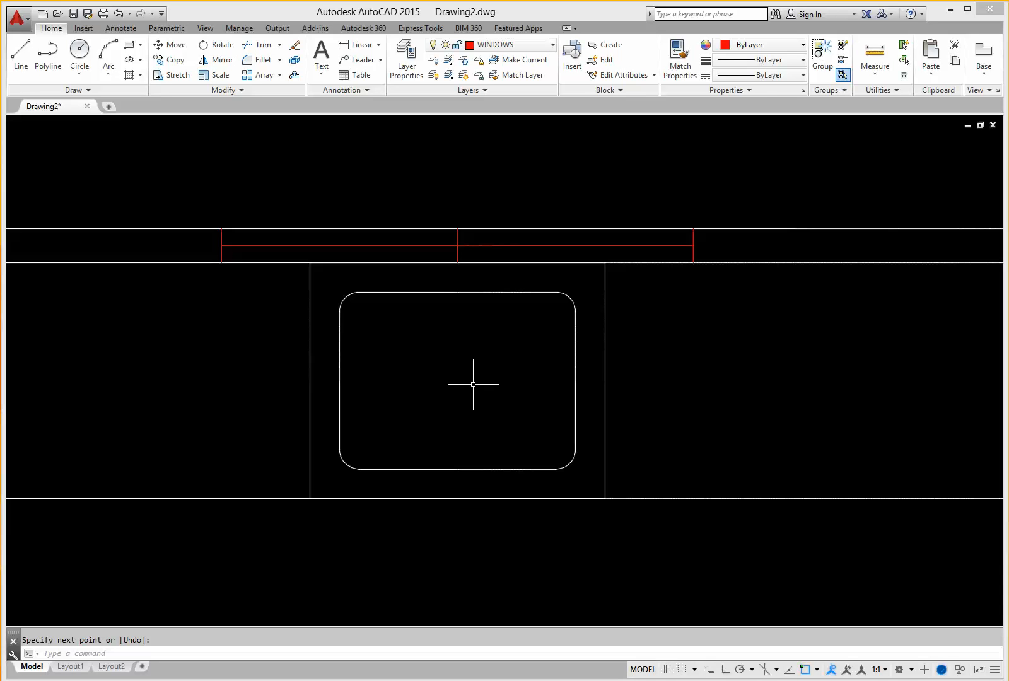
Examine the window size note above the floor plan and the finished window over the kitchen sink
scroll(473, 383, down, 2)
scroll(474, 382, down, 2)
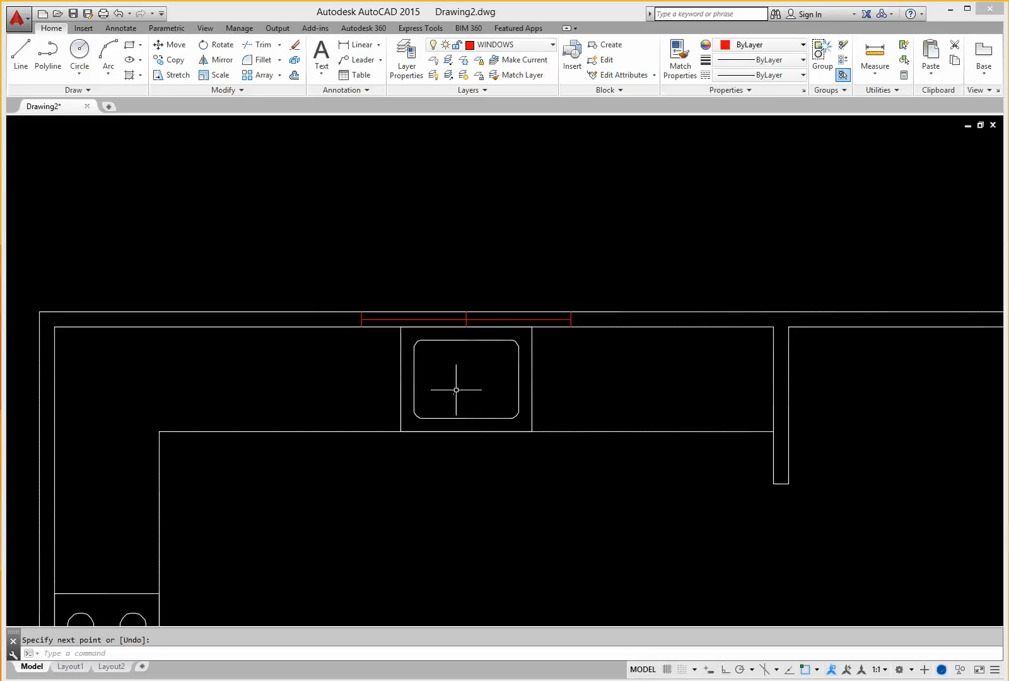
mouse_move(458, 389)
middle_down()
mouse_move(510, 345)
mouse_move(485, 439)
middle_up()
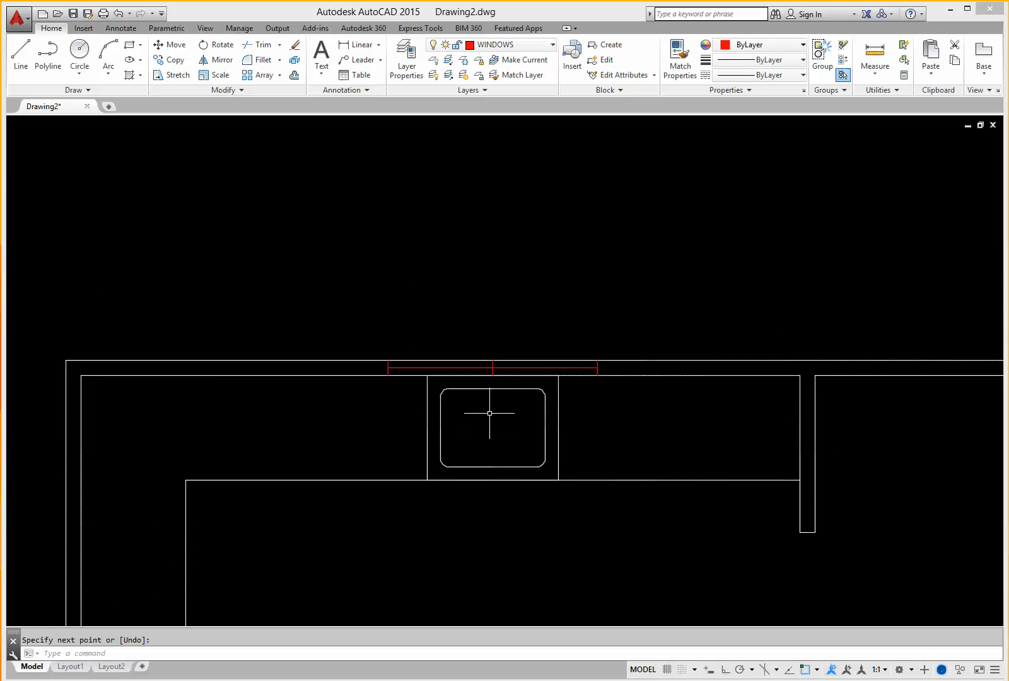
scroll(481, 409, down, 2)
middle_drag(522, 336, 492, 553)
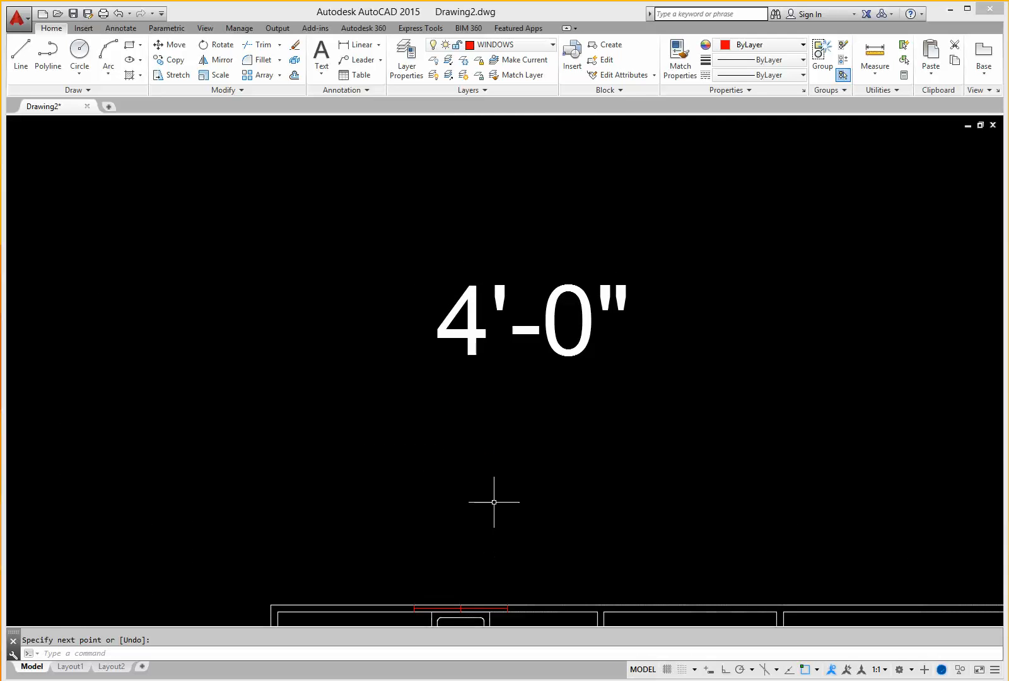
scroll(506, 434, up, 2)
scroll(506, 434, up, 2)
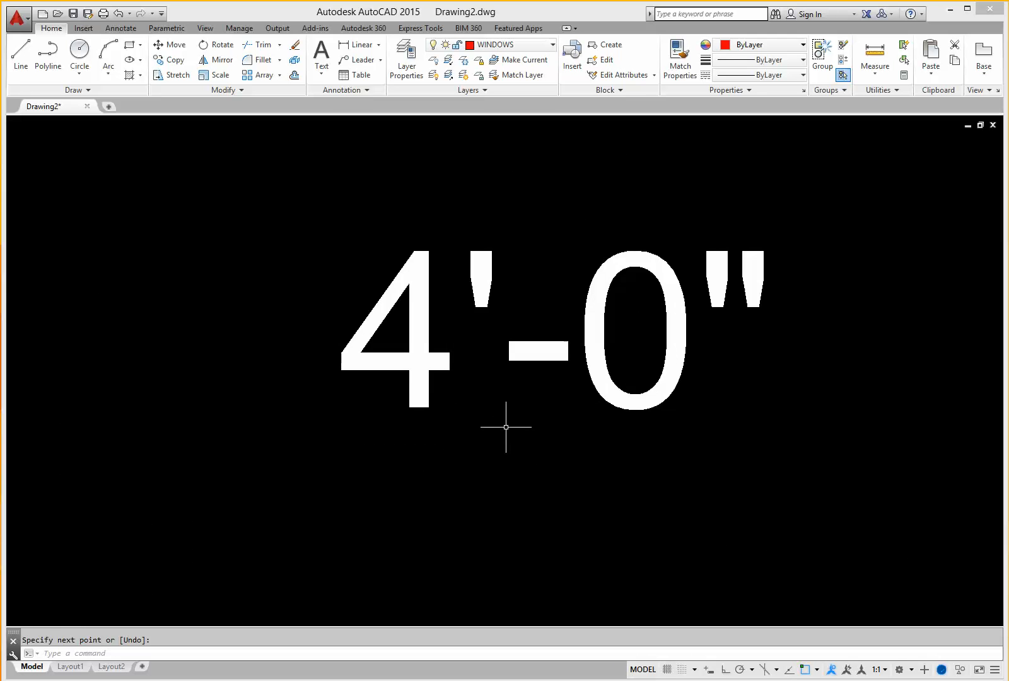
scroll(506, 427, down, 5)
middle_drag(513, 481, 525, 280)
scroll(486, 404, up, 10)
middle_drag(451, 343, 570, 425)
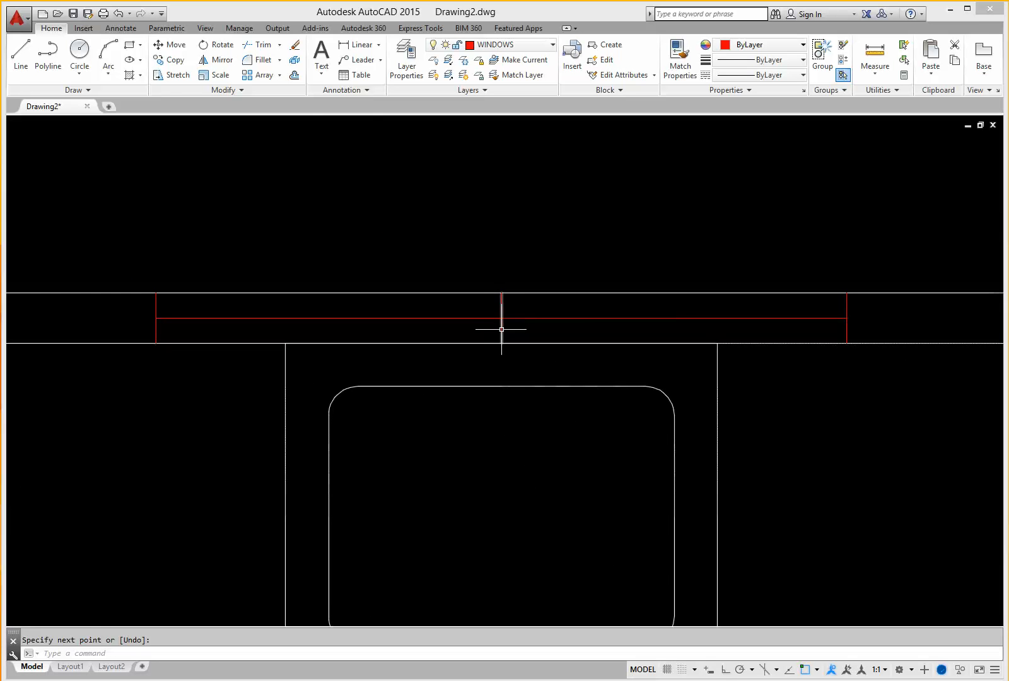
Draw a line across the exterior wall below the fireplace, from the midpoint of the inner wall line straight to the outer wall line
scroll(517, 395, down, 5)
scroll(506, 431, down, 3)
middle_drag(462, 564, 586, 230)
middle_drag(502, 470, 525, 230)
scroll(513, 286, down, 2)
middle_drag(484, 586, 456, 445)
click(22, 53)
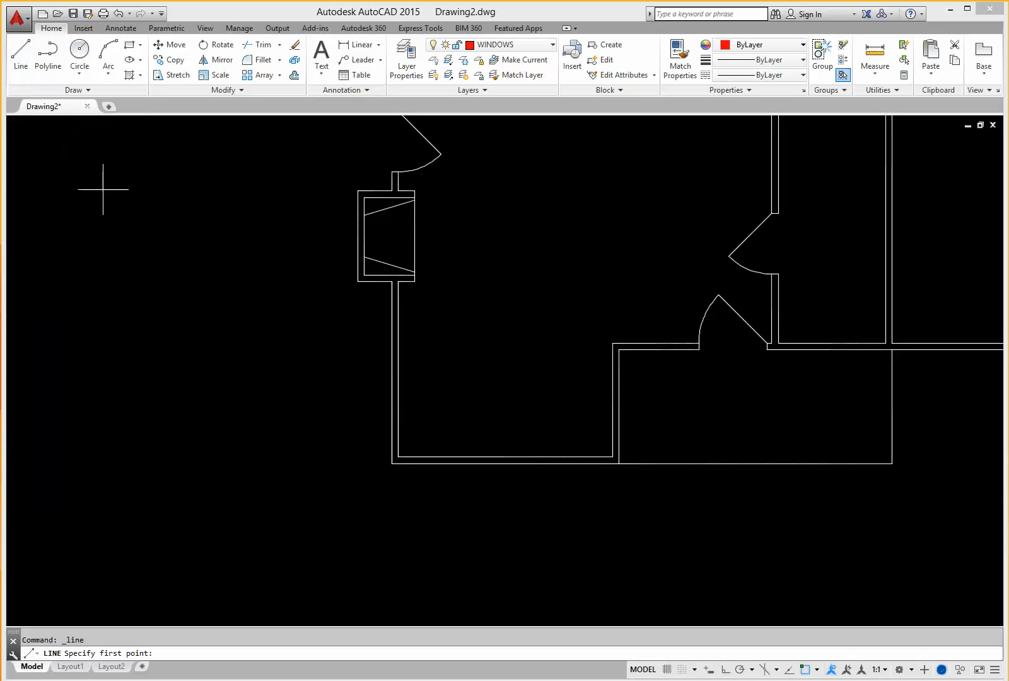
middle_click(258, 366)
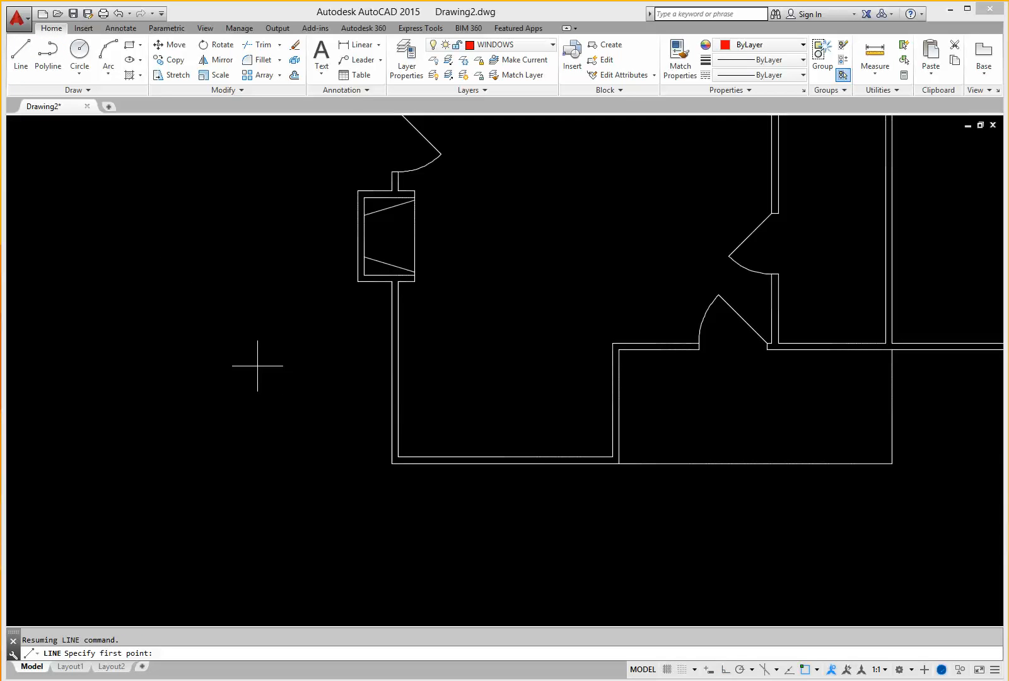
scroll(373, 382, up, 4)
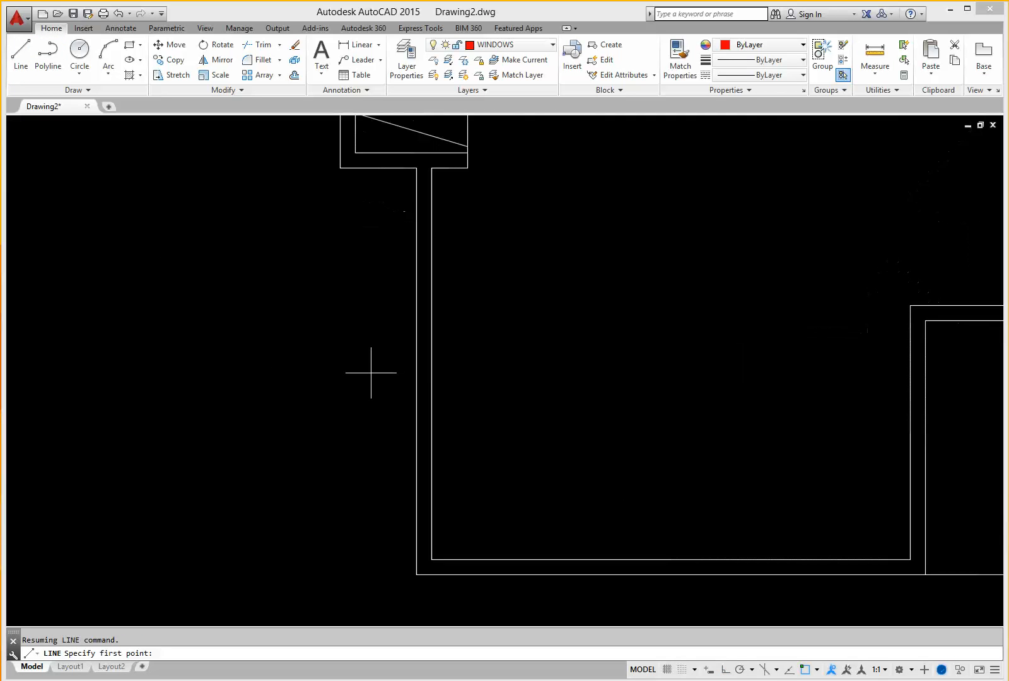
click(431, 364)
right_click(416, 364)
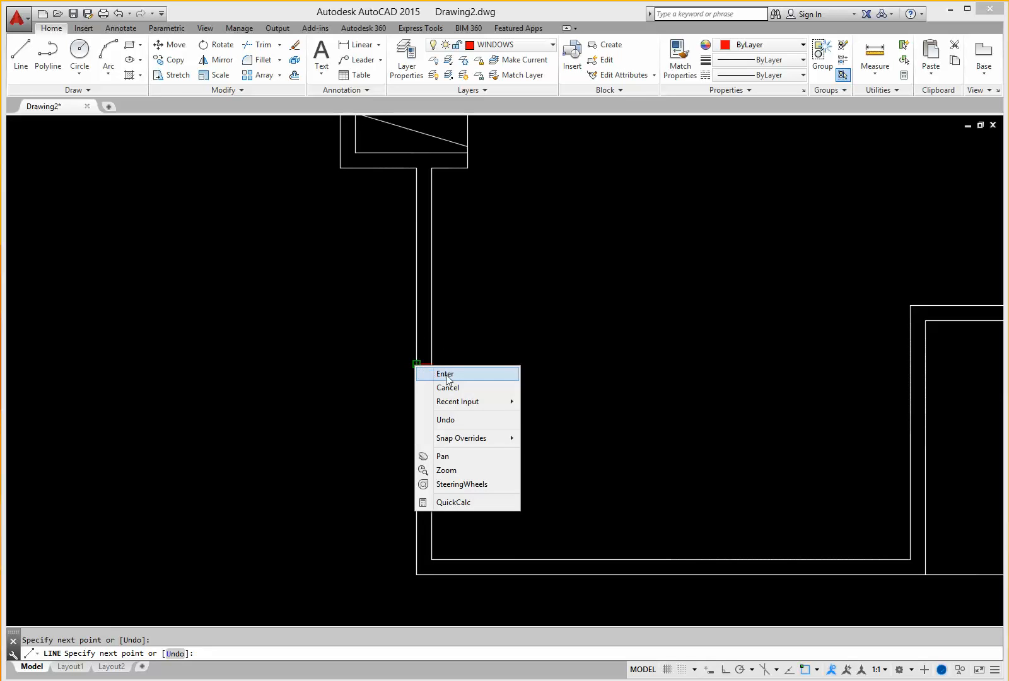
click(445, 375)
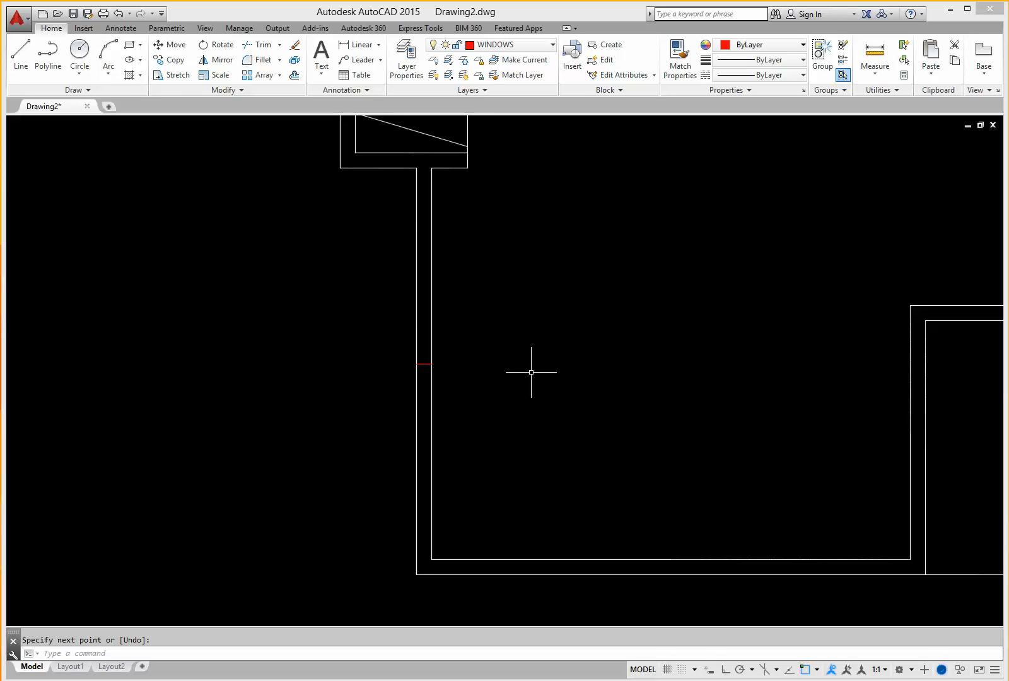
Offset the red line in the wall below the fireplace by 2'6 to both sides
click(294, 74)
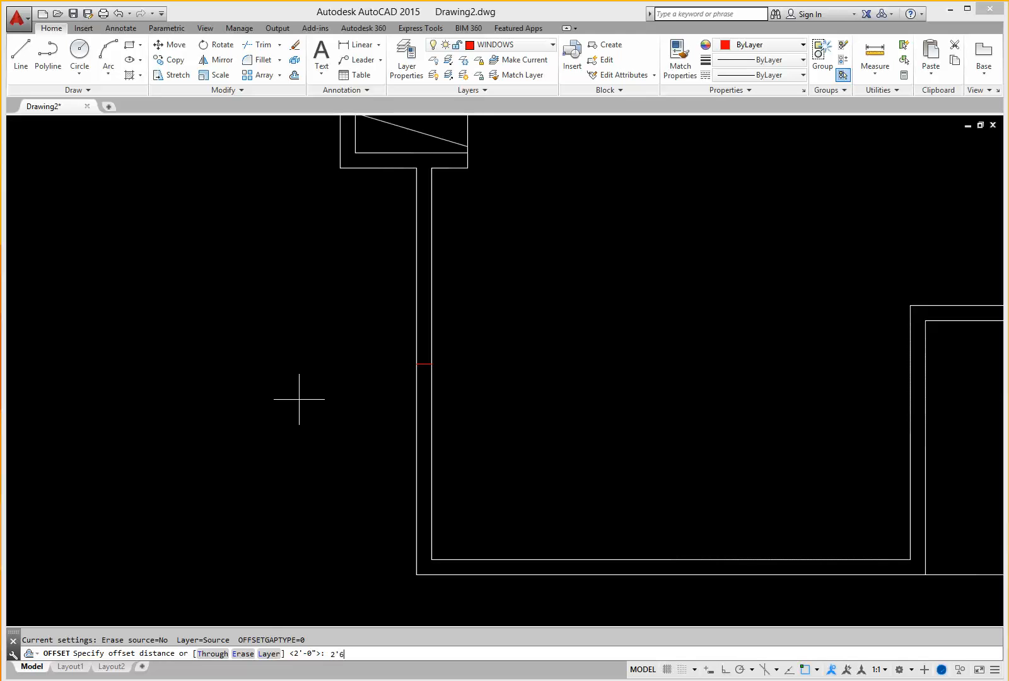
key(Return)
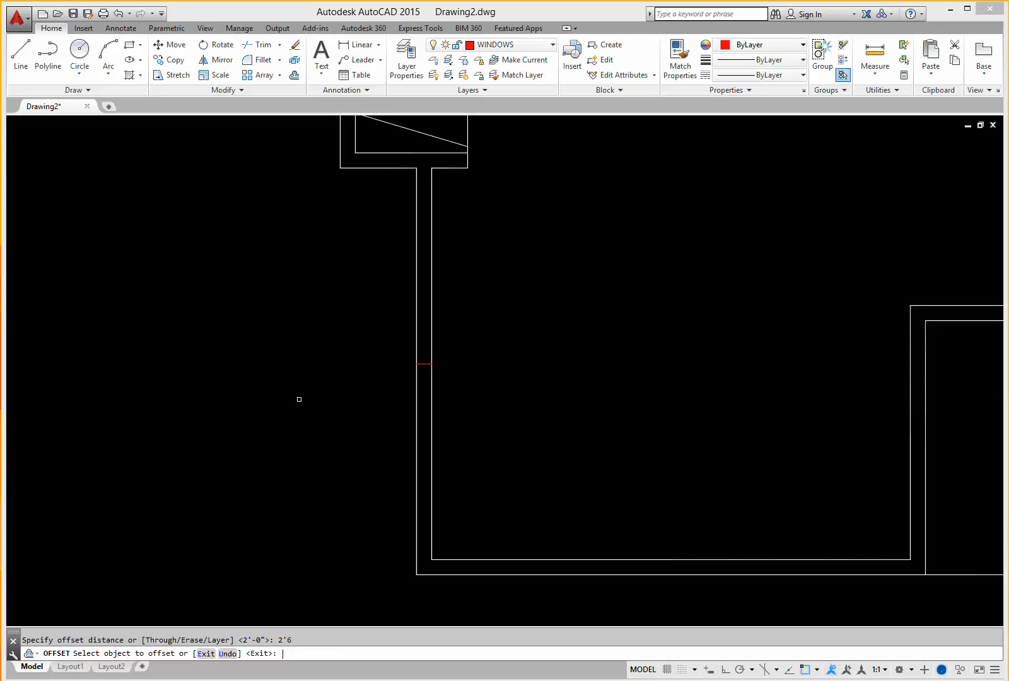
click(423, 366)
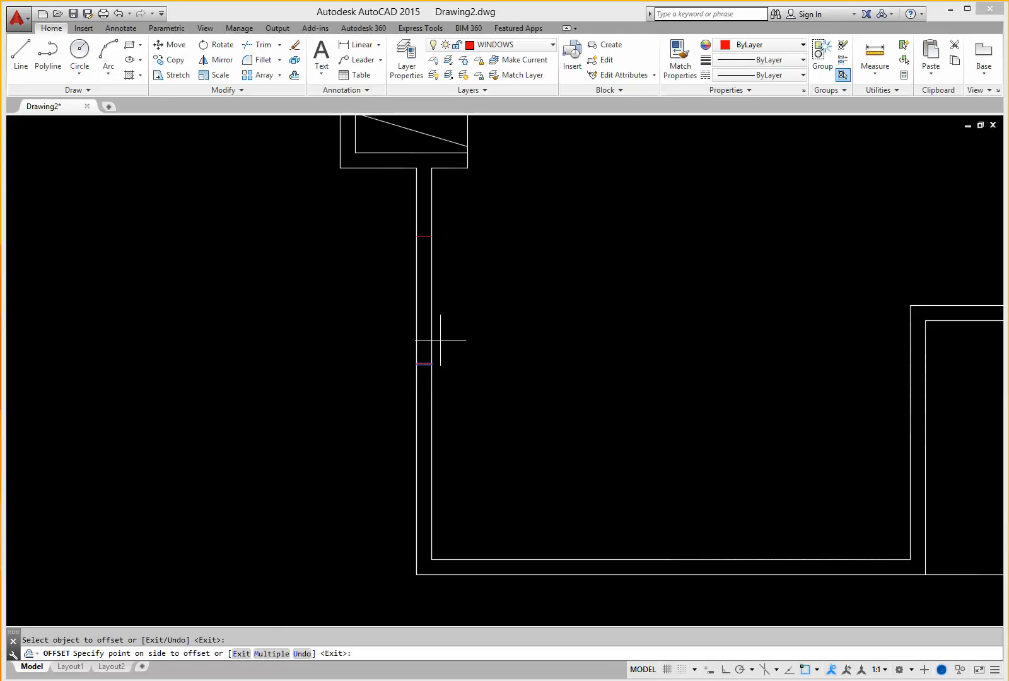
click(477, 429)
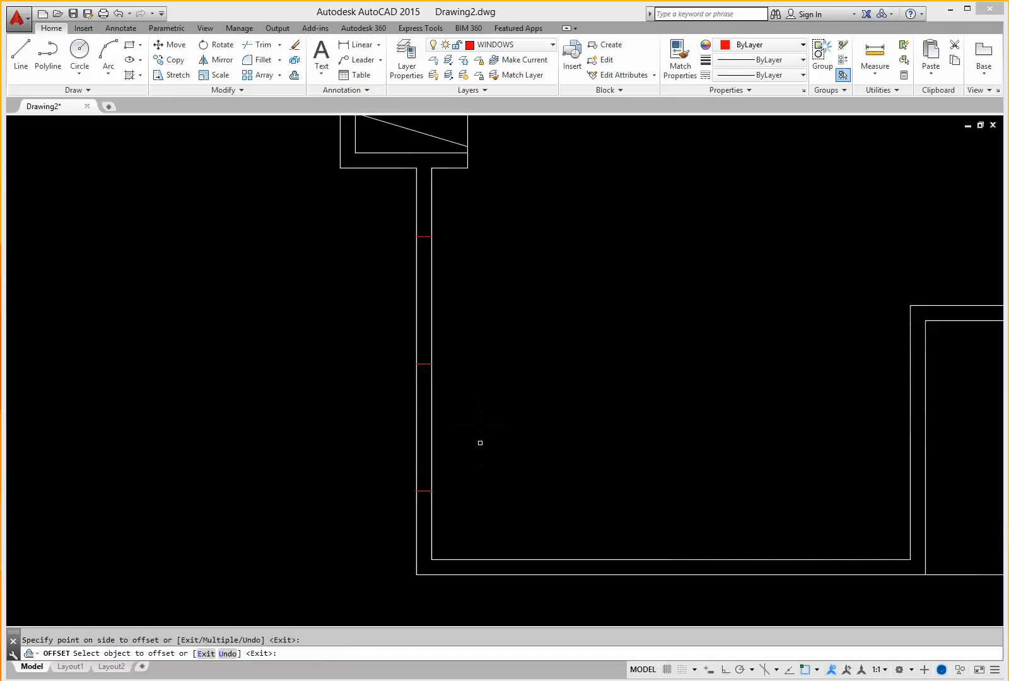
right_click(491, 439)
click(514, 447)
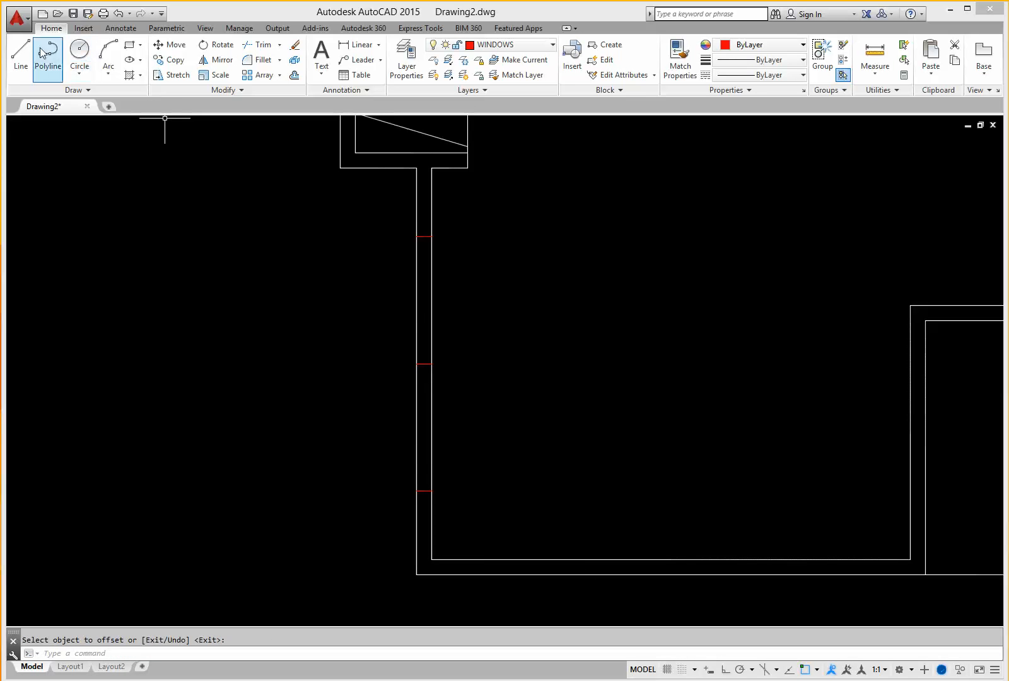
Draw a vertical glass line joining the midpoints of the two outer red lines in the wall below the fireplace
click(21, 56)
click(424, 237)
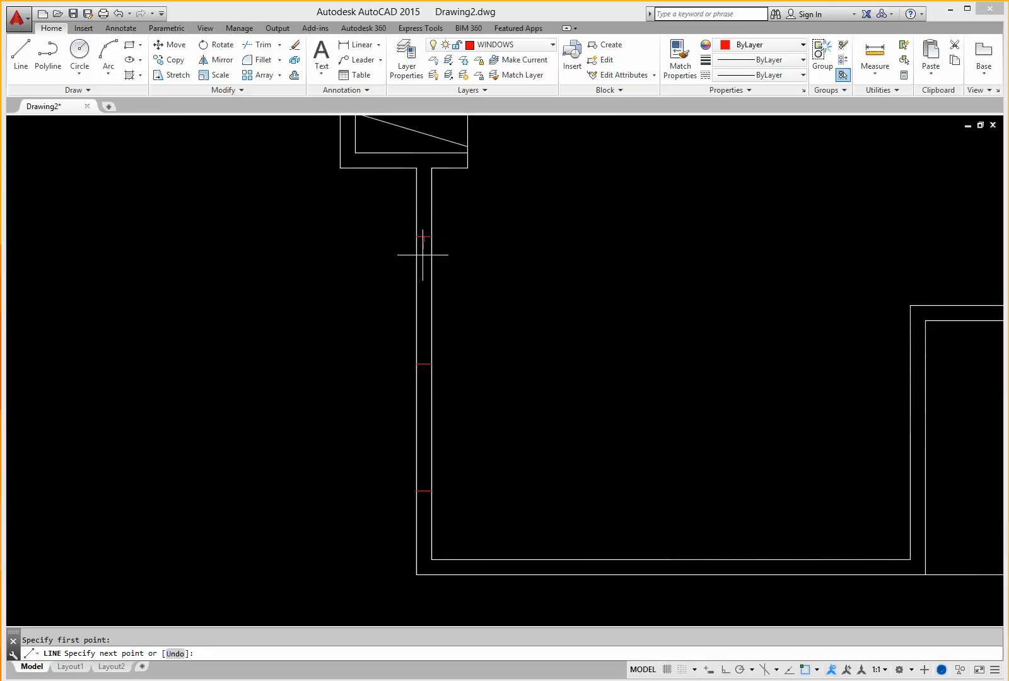
click(424, 491)
right_click(424, 491)
click(451, 494)
Draw a line across the room's lower exterior wall, from the midpoint of the inner wall line straight to the outer wall line
right_click(530, 426)
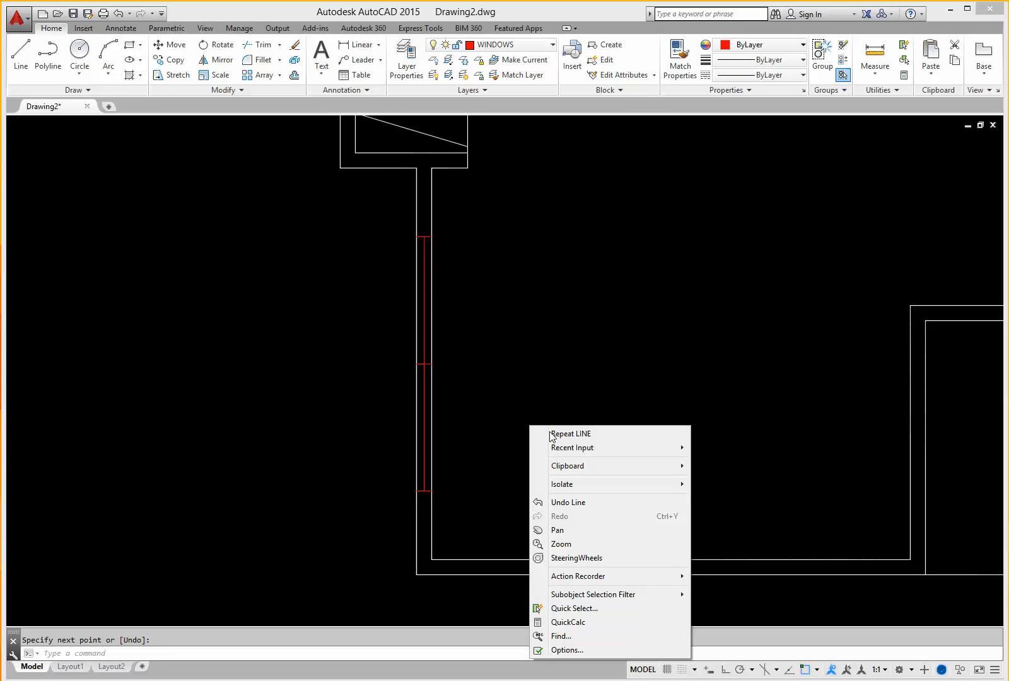
click(560, 436)
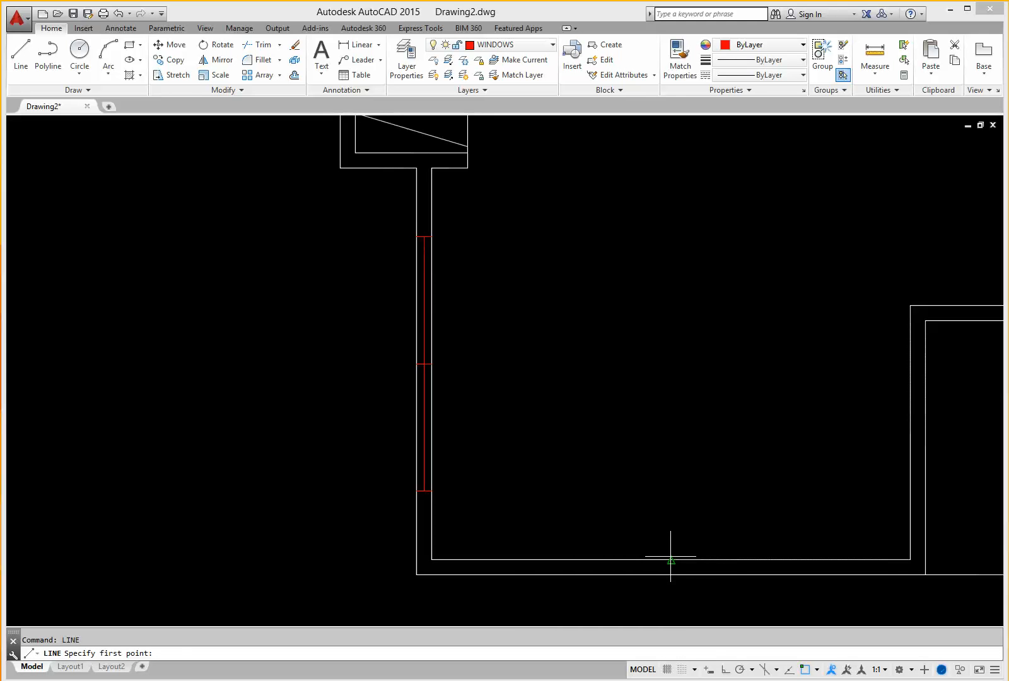
click(670, 560)
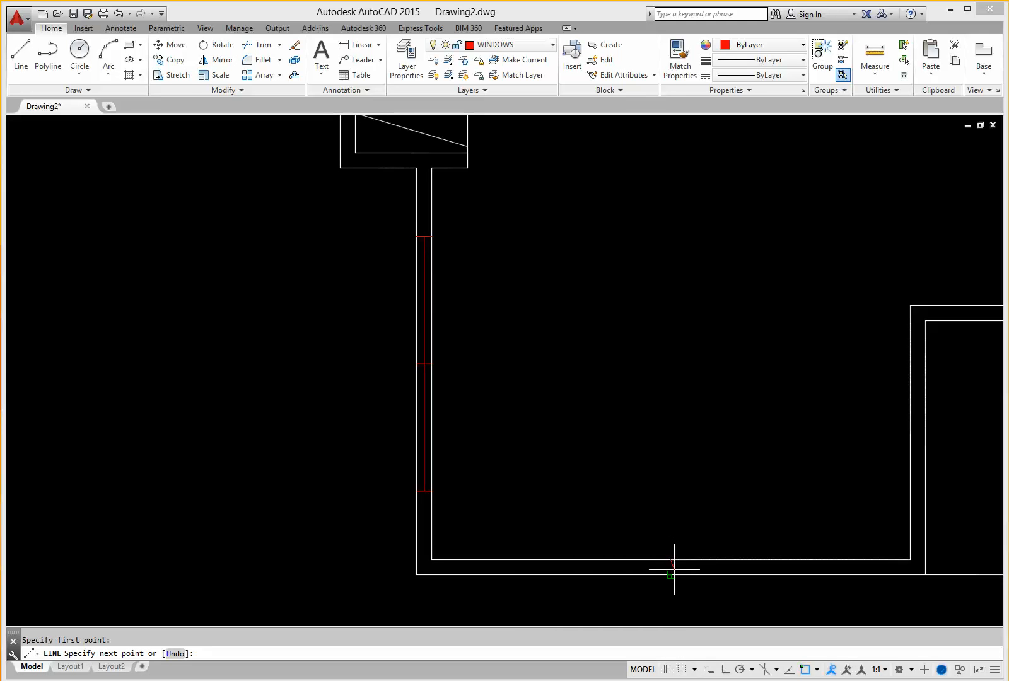
click(670, 574)
right_click(671, 575)
click(687, 582)
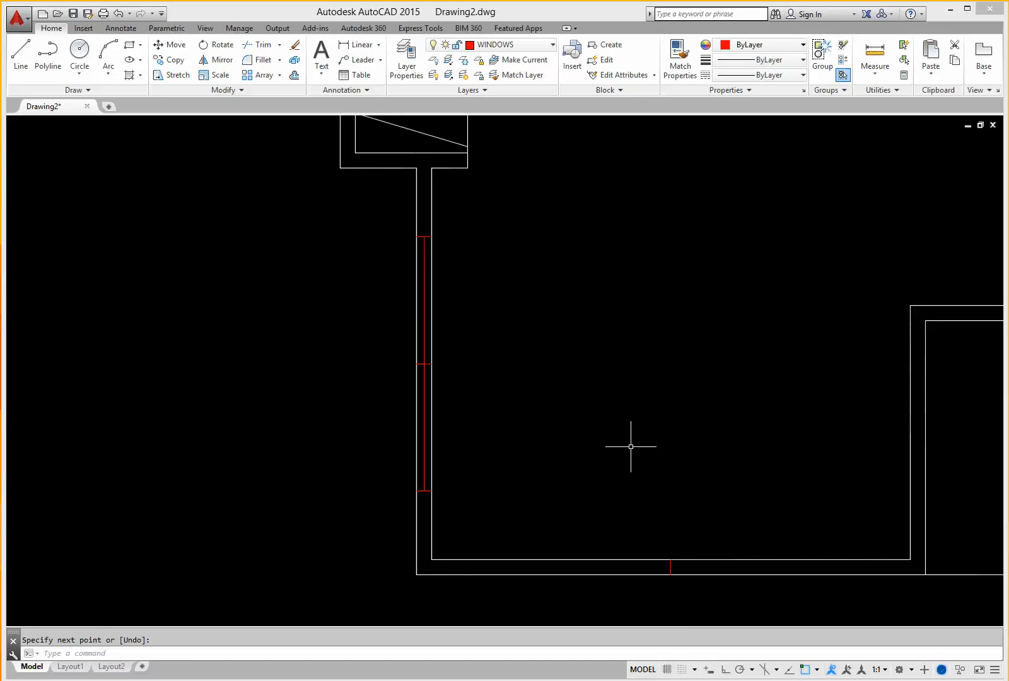
Offset the red line in the lower exterior wall by 3' to both sides
click(294, 75)
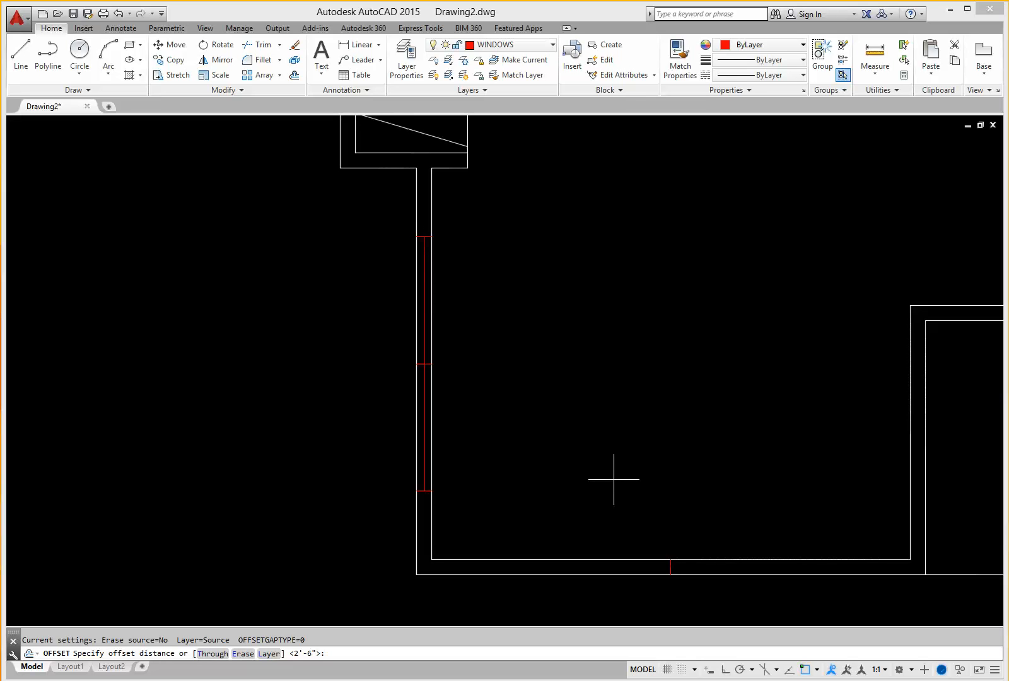
text(3')
key(Return)
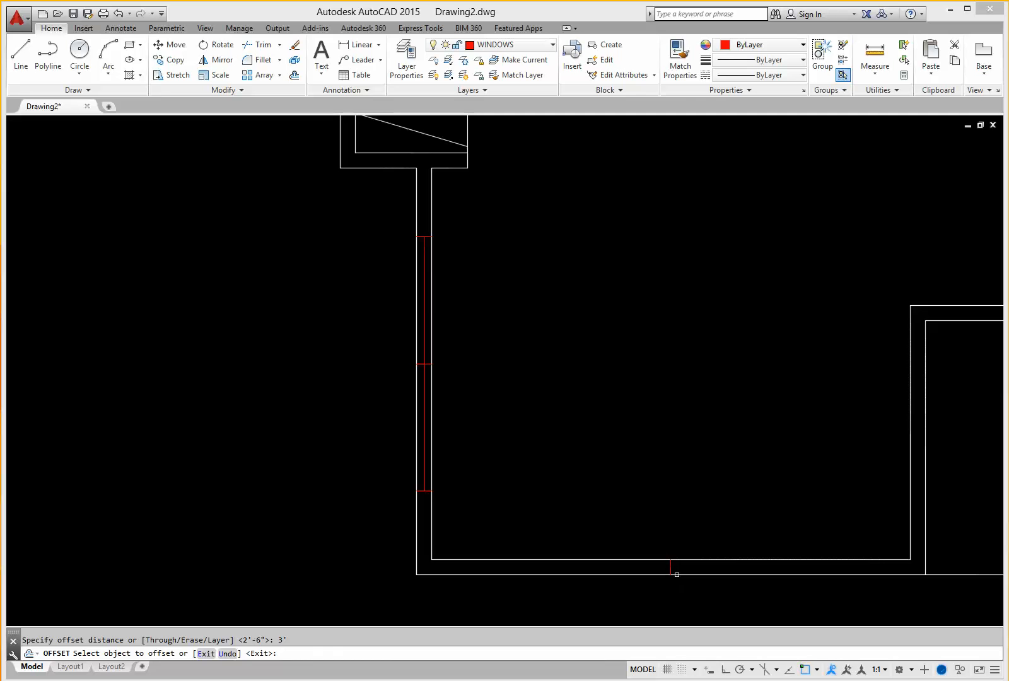
click(670, 563)
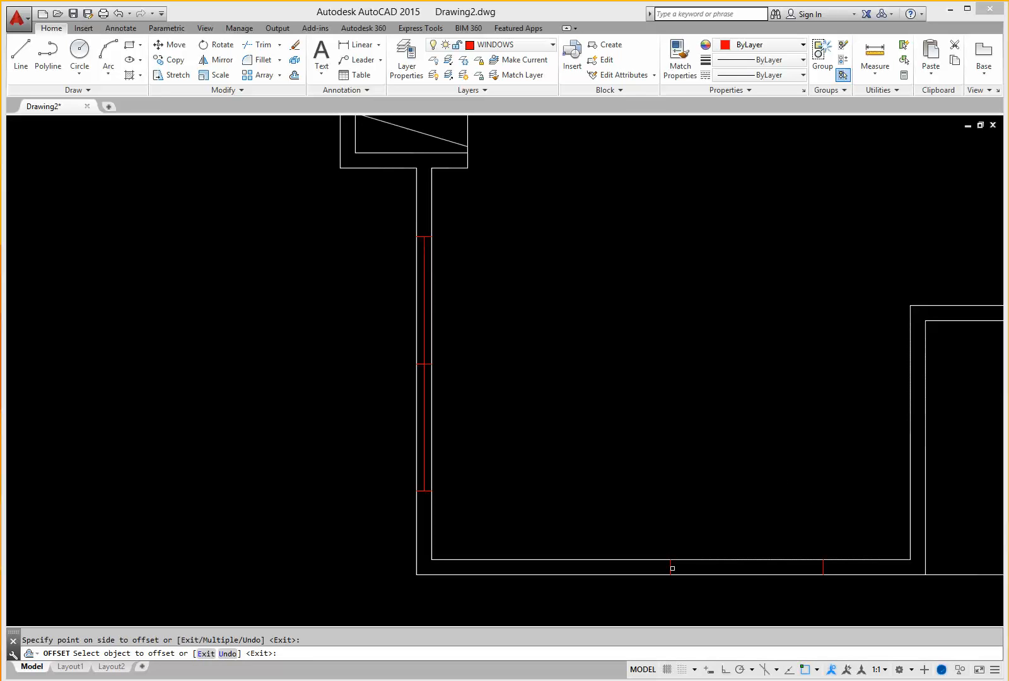
click(536, 494)
right_click(537, 494)
click(564, 503)
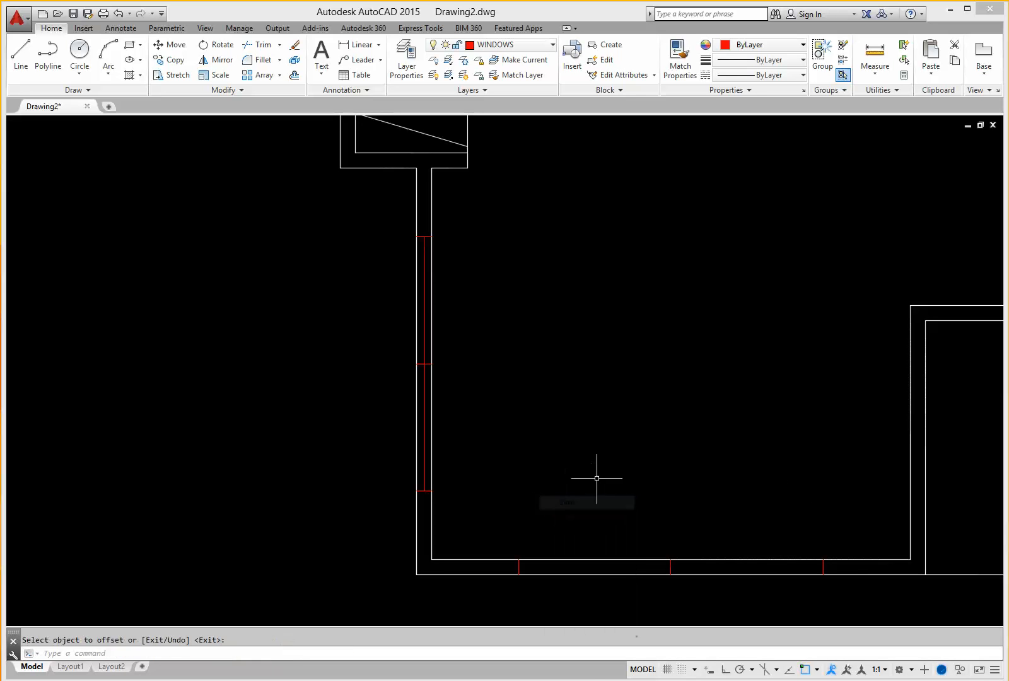
Draw a horizontal glass line joining the midpoints of the two outer red lines in the lower exterior wall
right_click(597, 478)
mouse_move(646, 506)
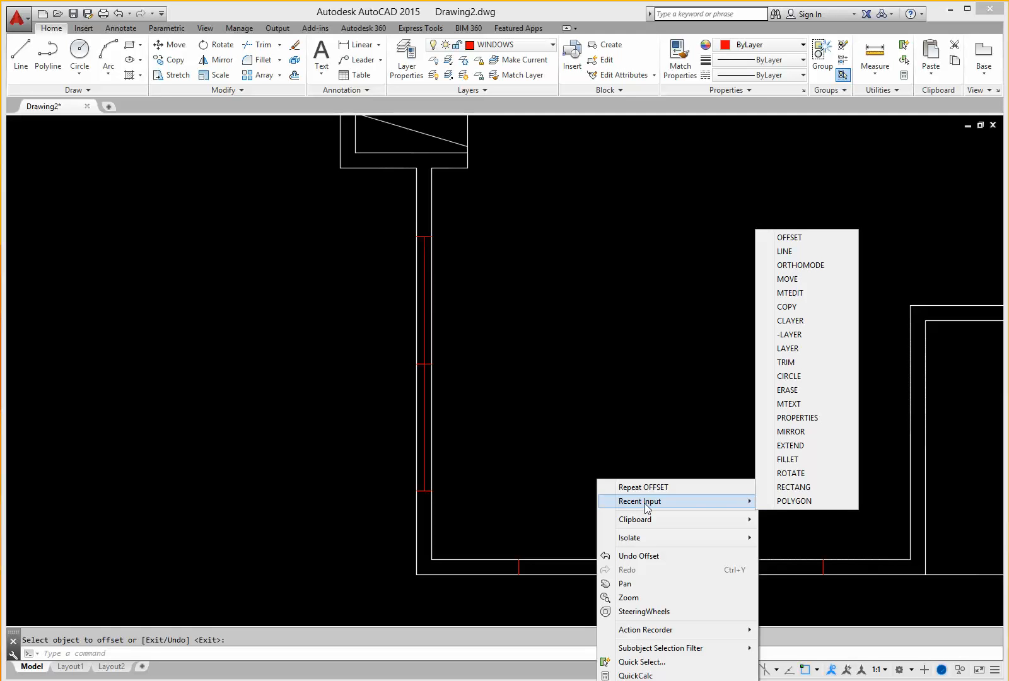
click(786, 252)
click(519, 566)
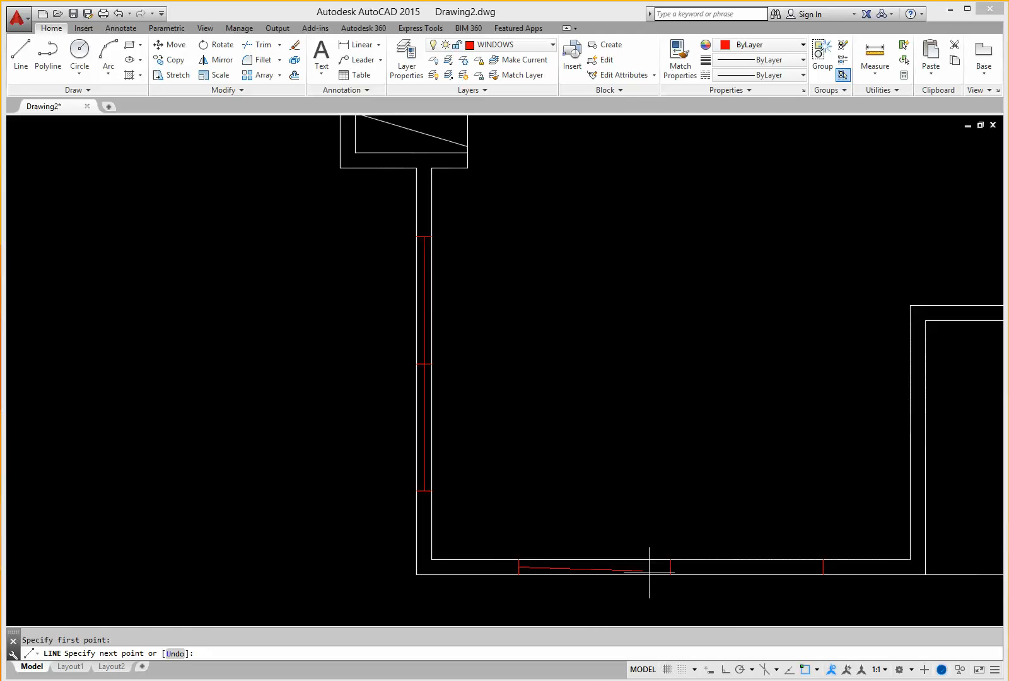
click(823, 566)
right_click(828, 570)
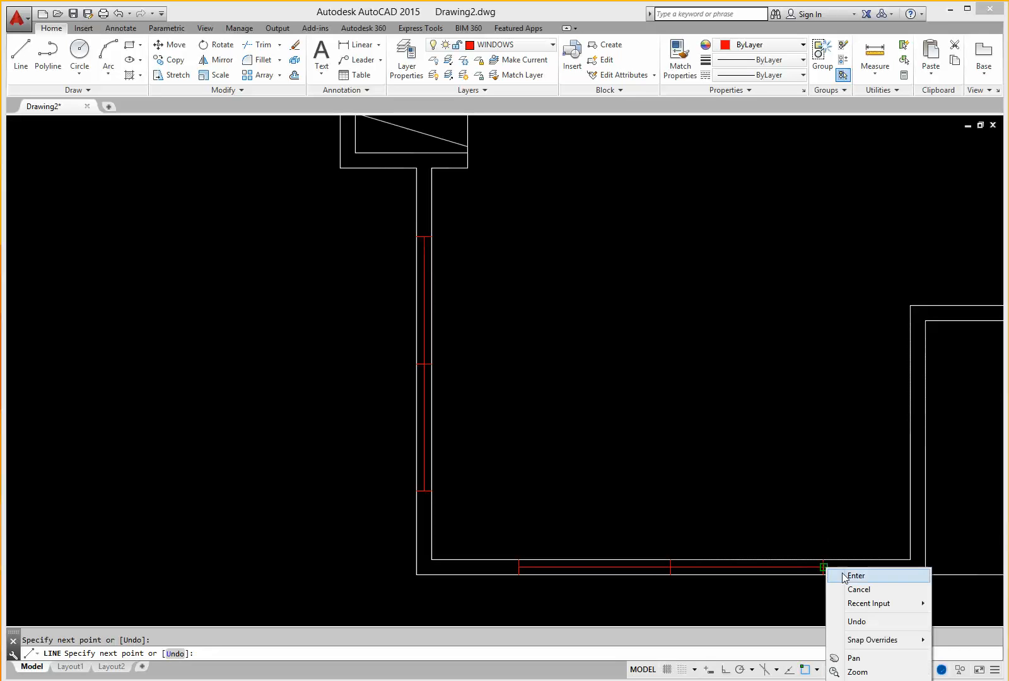
click(833, 576)
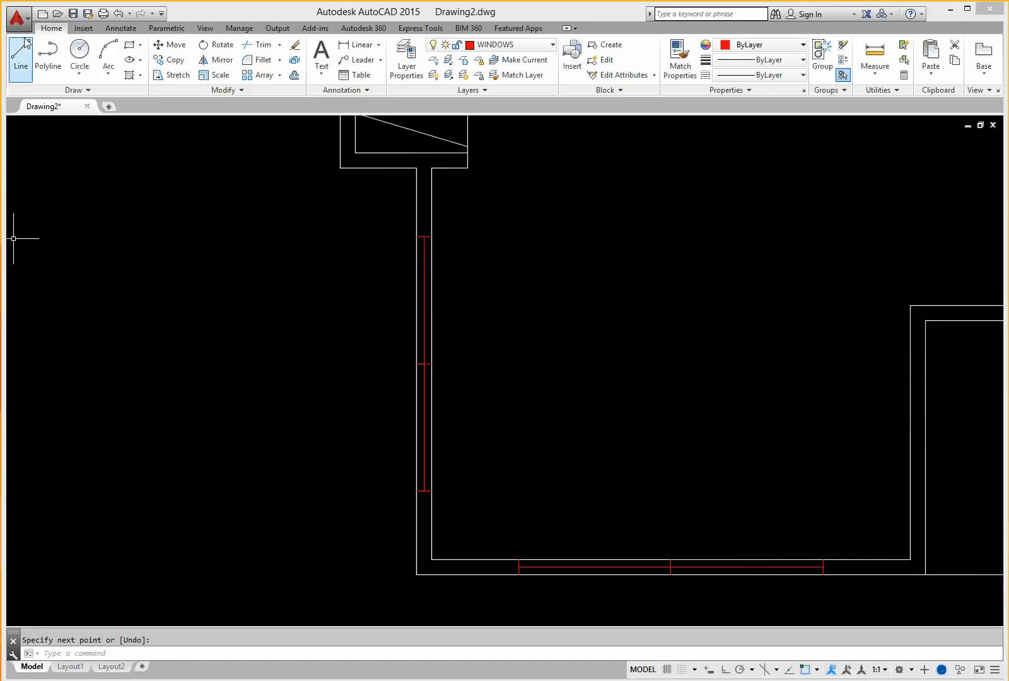
Draw a line across the short wall beside the front door, from the midpoint of its porch-side line straight to the opposite wall line
scroll(647, 401, down, 8)
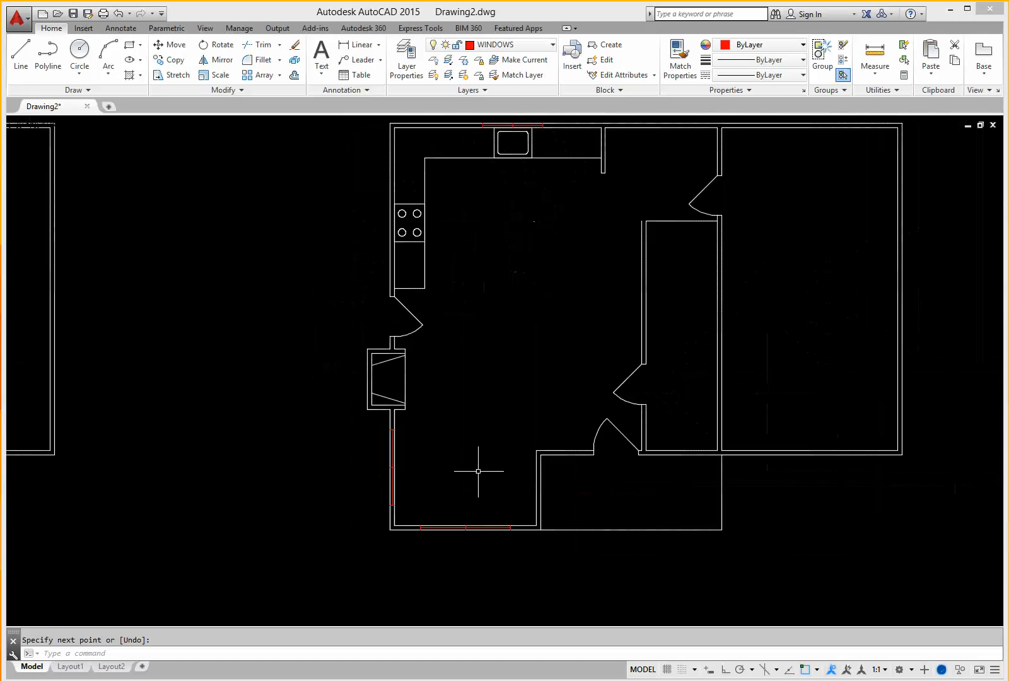
scroll(479, 466, up, 2)
scroll(469, 490, down, 2)
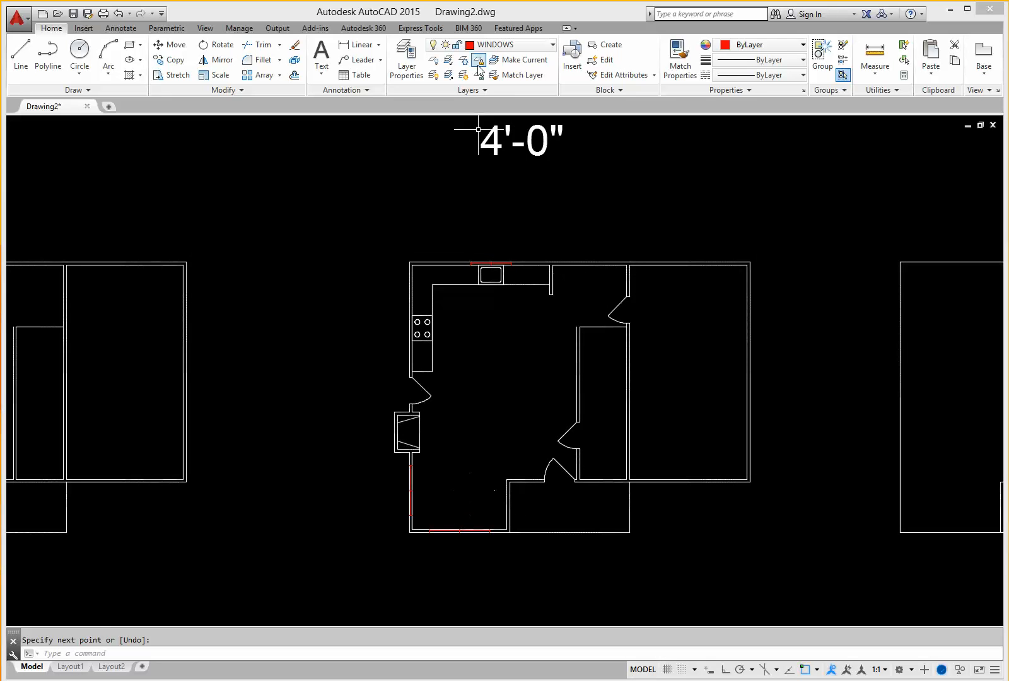
scroll(509, 475, up, 9)
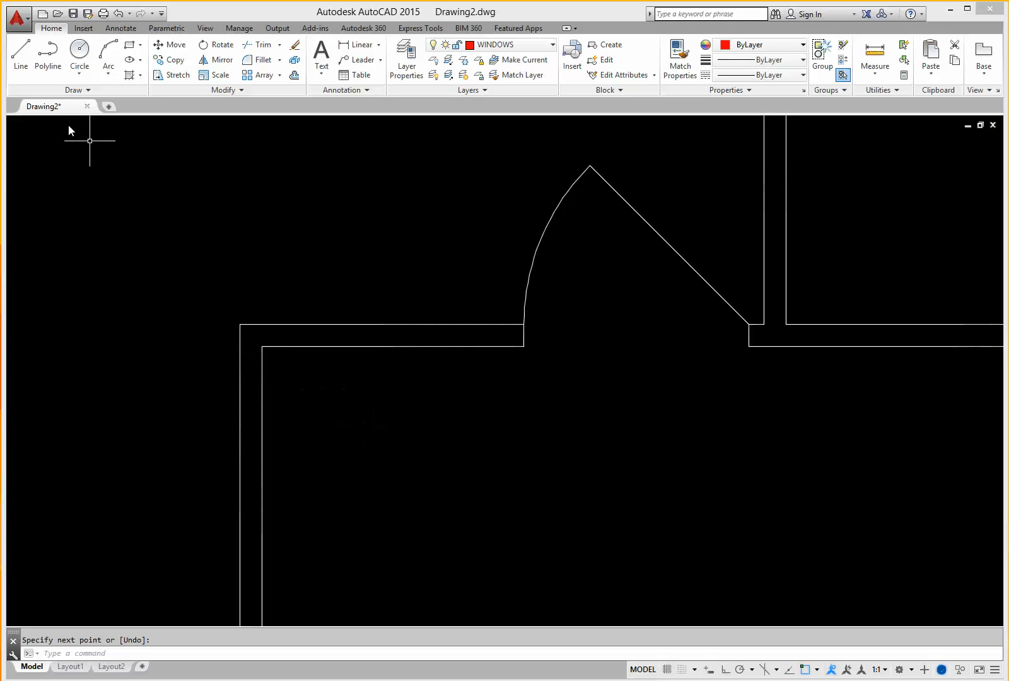
click(20, 52)
click(392, 346)
click(393, 325)
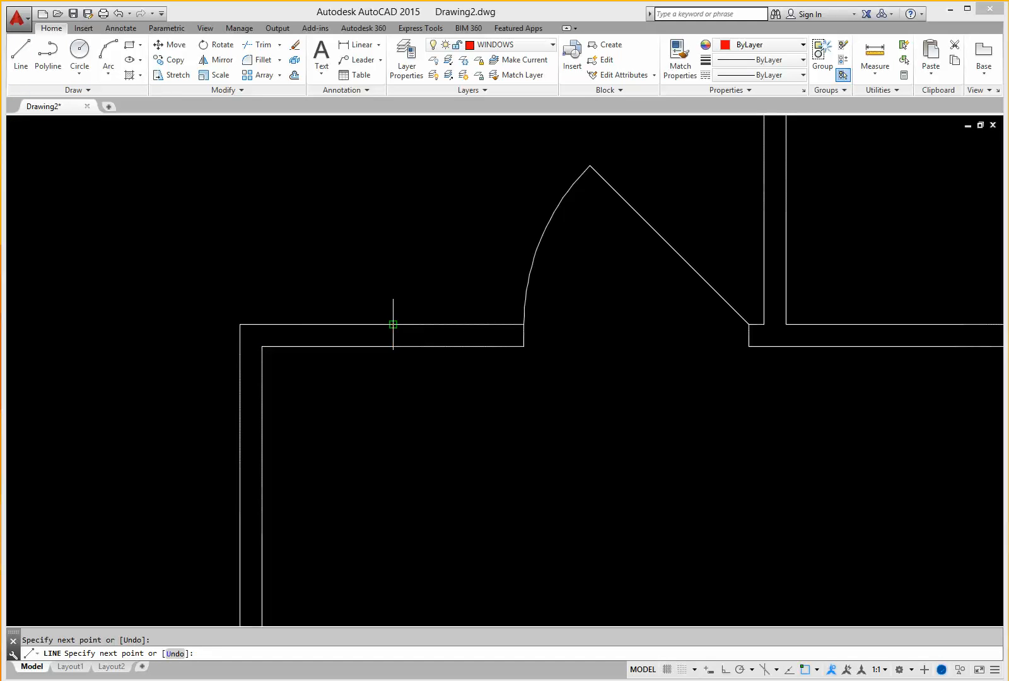
right_click(393, 325)
click(416, 330)
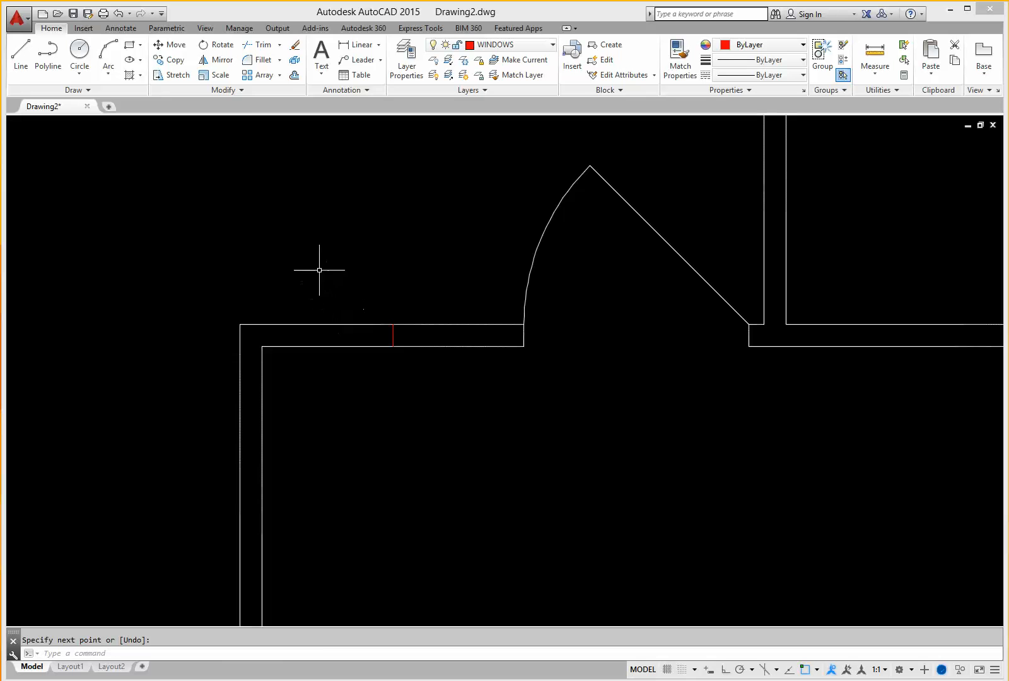
Offset the red line in the wall beside the front door by 1'3" to both sides
click(295, 75)
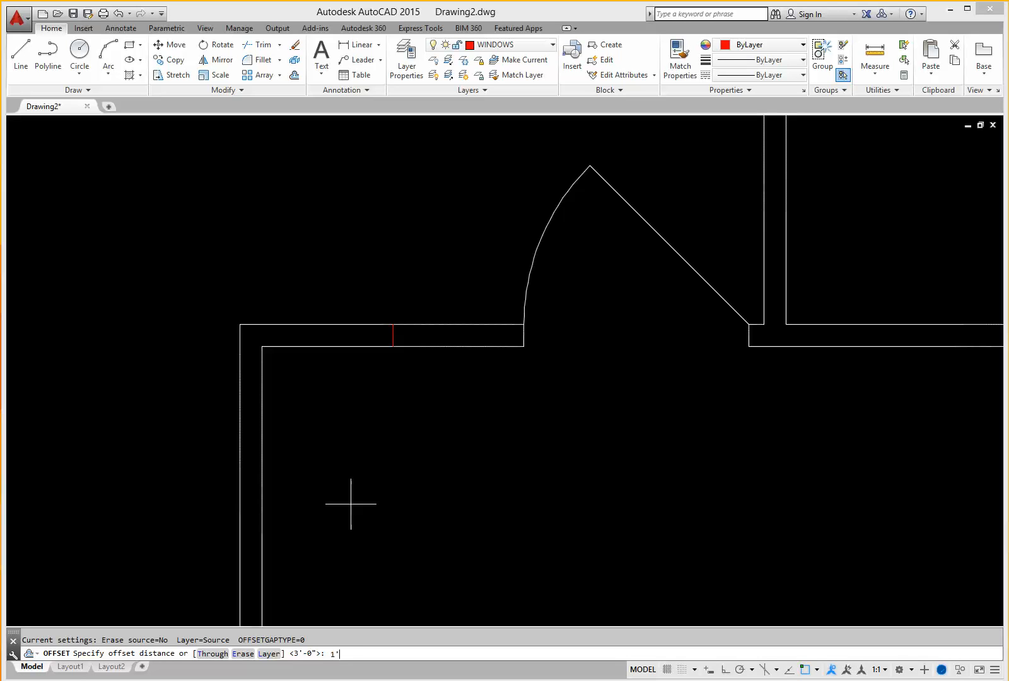
key(Return)
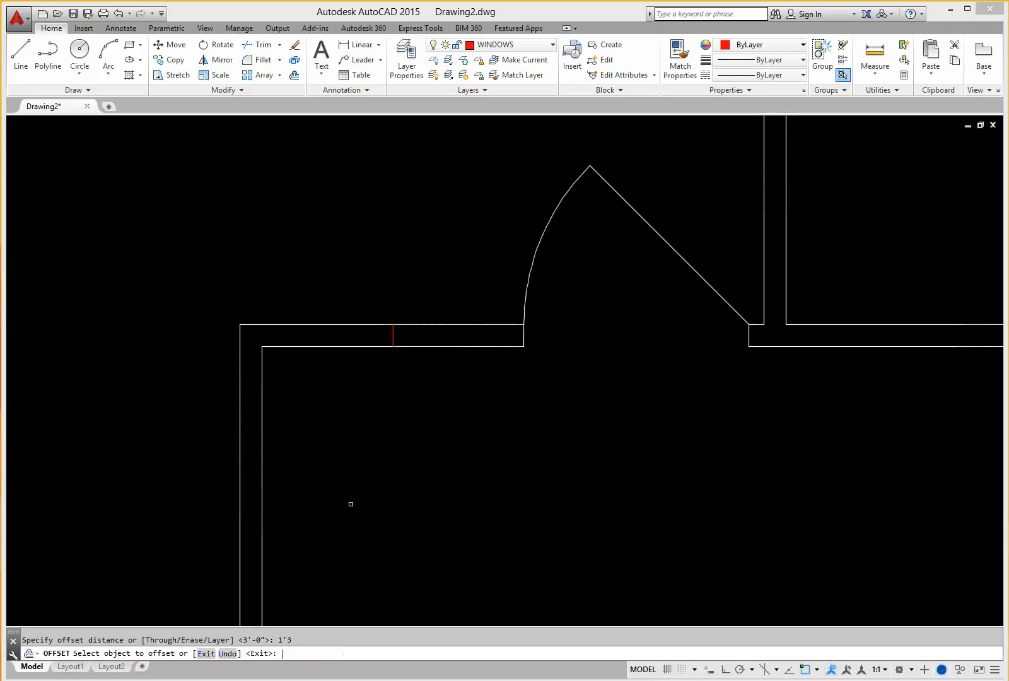
click(391, 335)
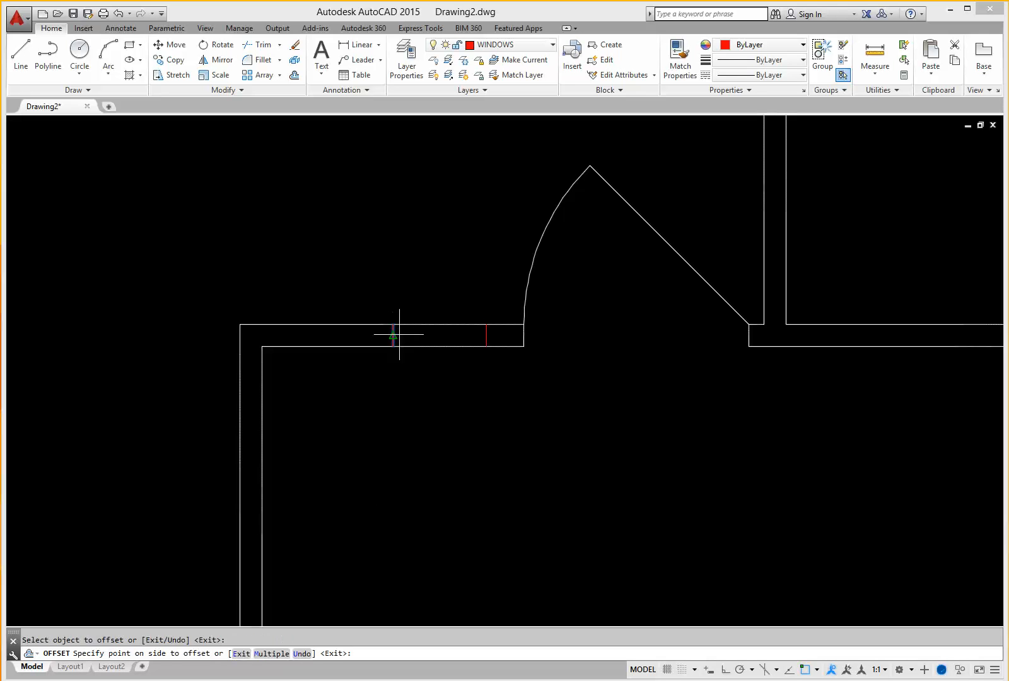
click(367, 333)
right_click(288, 290)
click(318, 300)
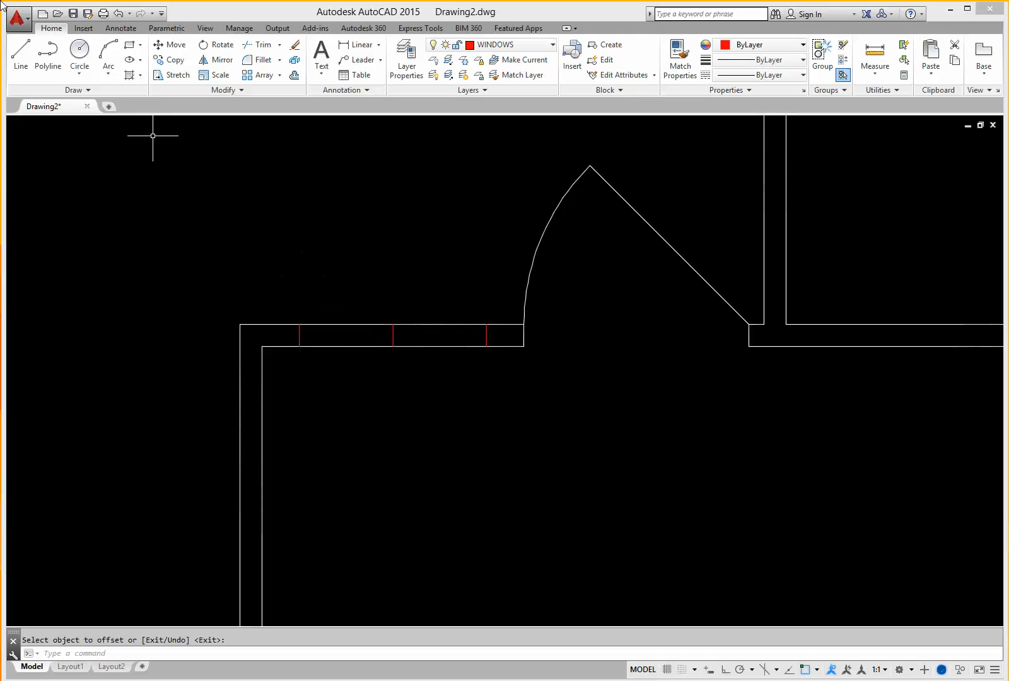
Draw a horizontal glass line joining the midpoints of the two outer red lines in the wall beside the front door
click(21, 54)
click(299, 335)
right_click(487, 337)
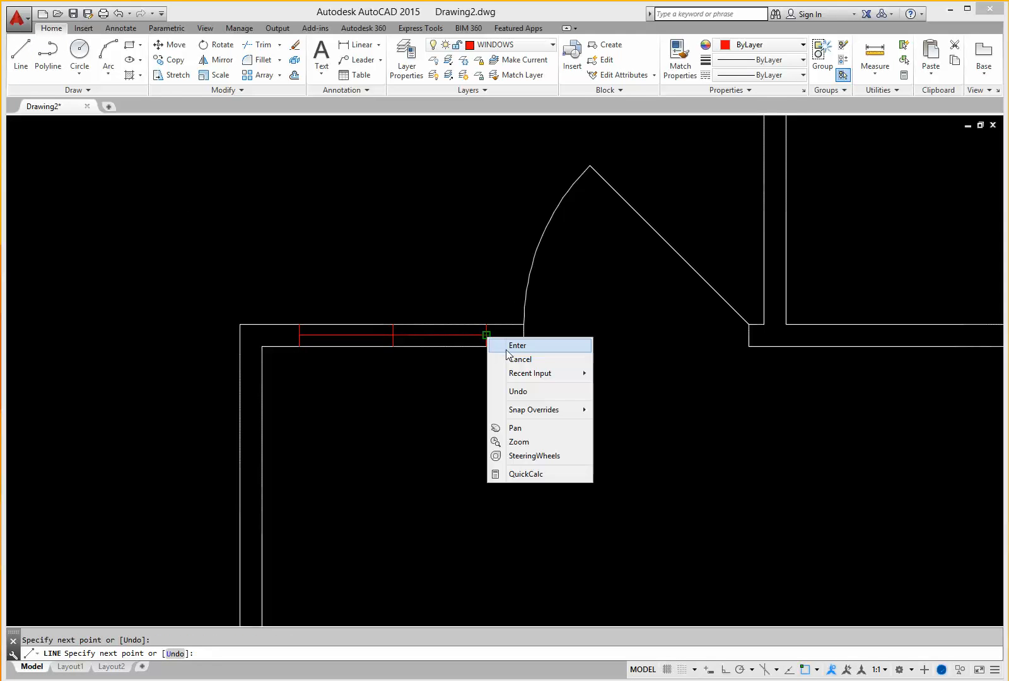
click(510, 345)
Offset the stairwell's upper edge line downward nine times at 10" spacing with the Multiple option to form the stair treads
scroll(516, 372, down, 4)
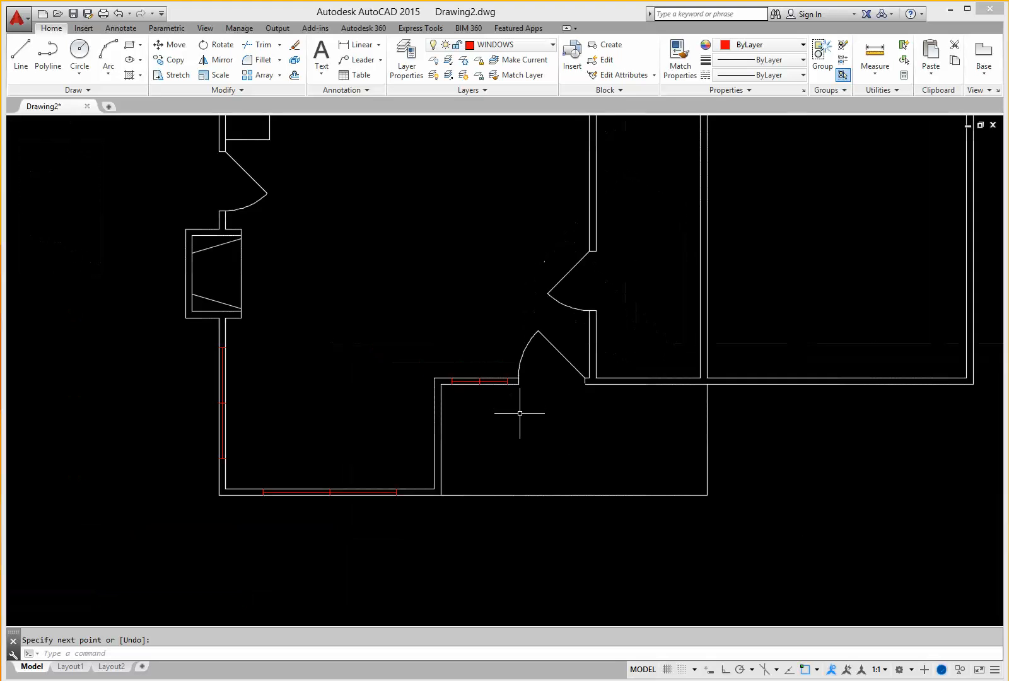
scroll(558, 469, down, 2)
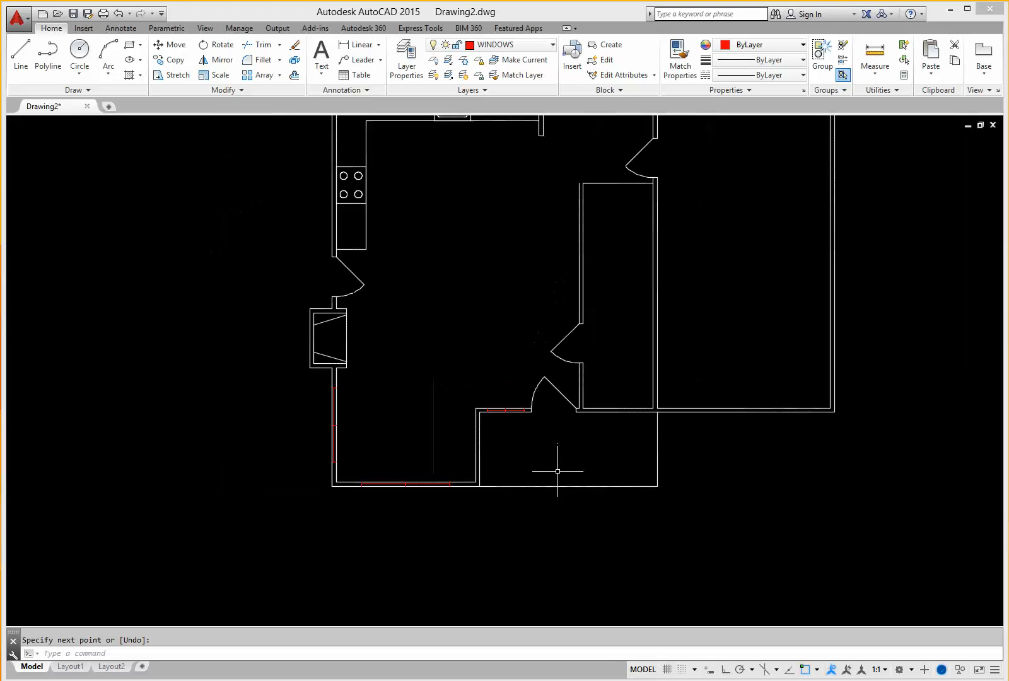
scroll(492, 470, up, 2)
scroll(496, 471, down, 2)
middle_drag(497, 490, 486, 537)
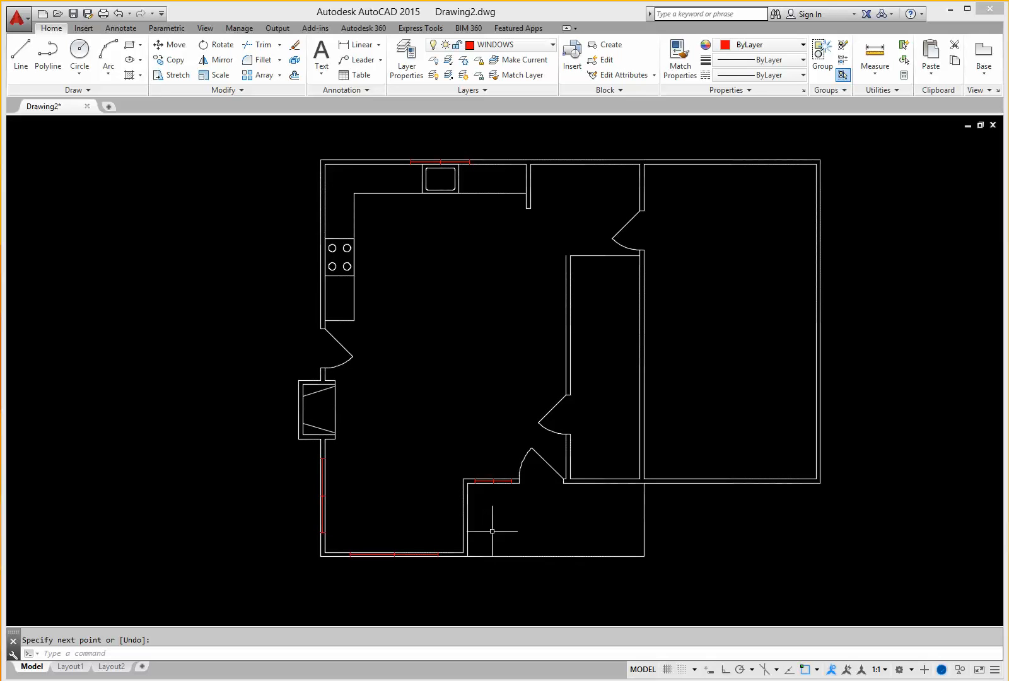
scroll(590, 423, up, 3)
middle_drag(590, 422, 530, 513)
scroll(529, 514, down, 2)
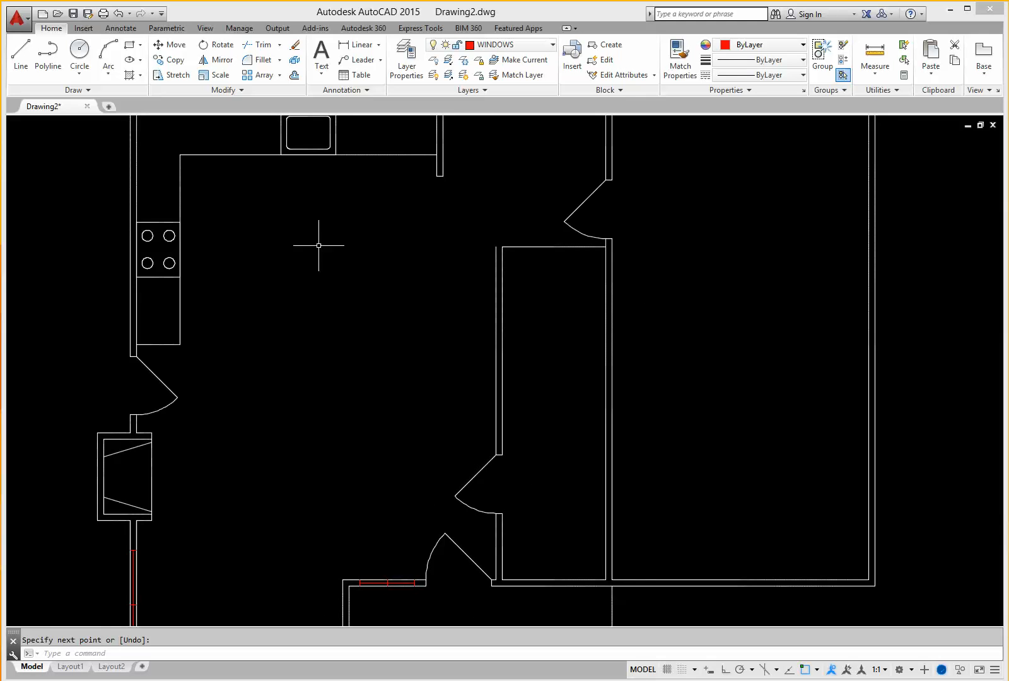
click(294, 75)
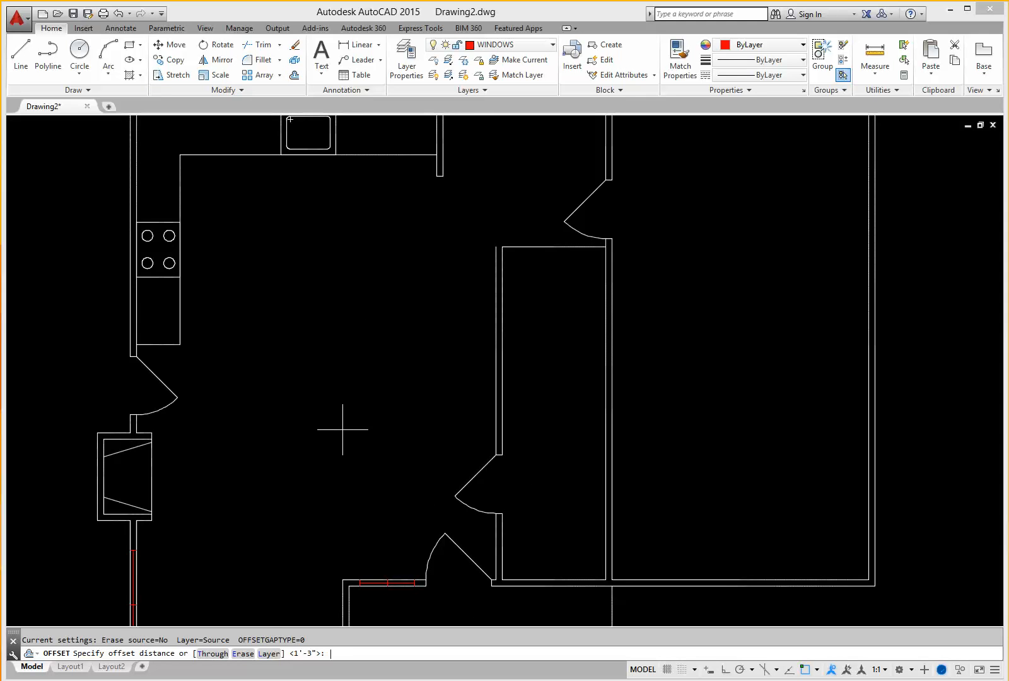
key(Return)
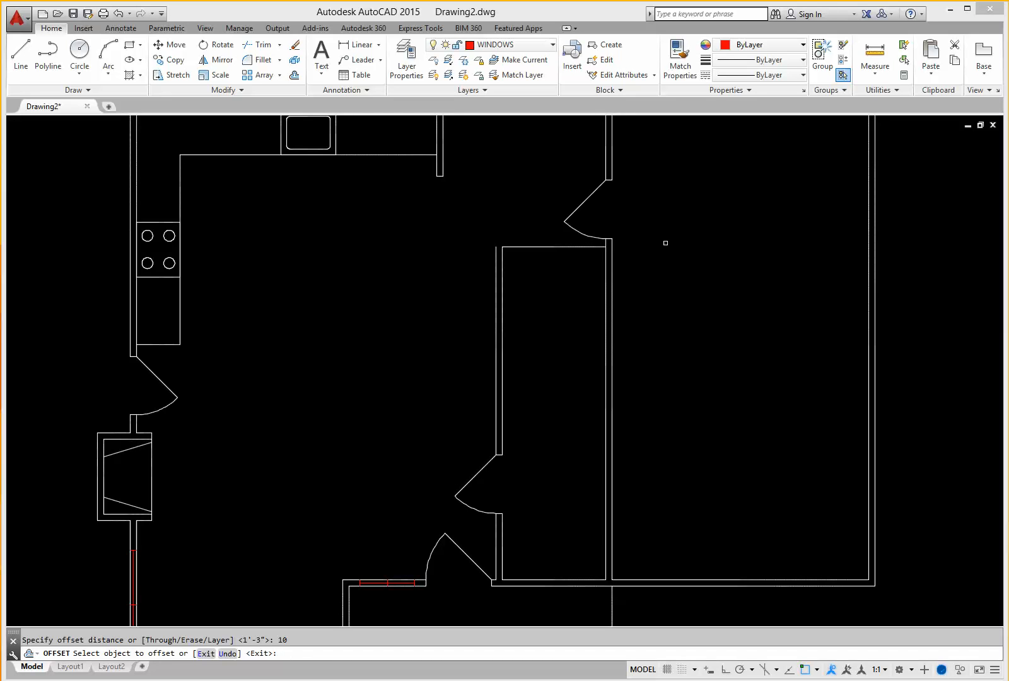
click(550, 248)
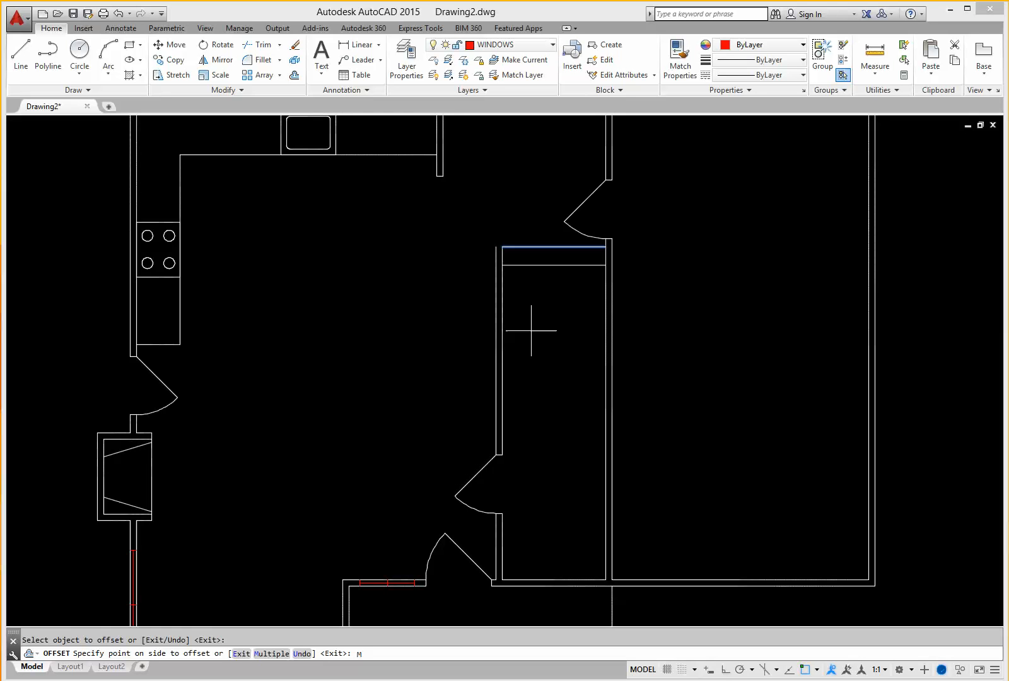
key(Return)
click(561, 324)
click(559, 337)
click(558, 367)
click(558, 378)
click(557, 383)
click(563, 386)
click(565, 404)
click(566, 419)
click(566, 437)
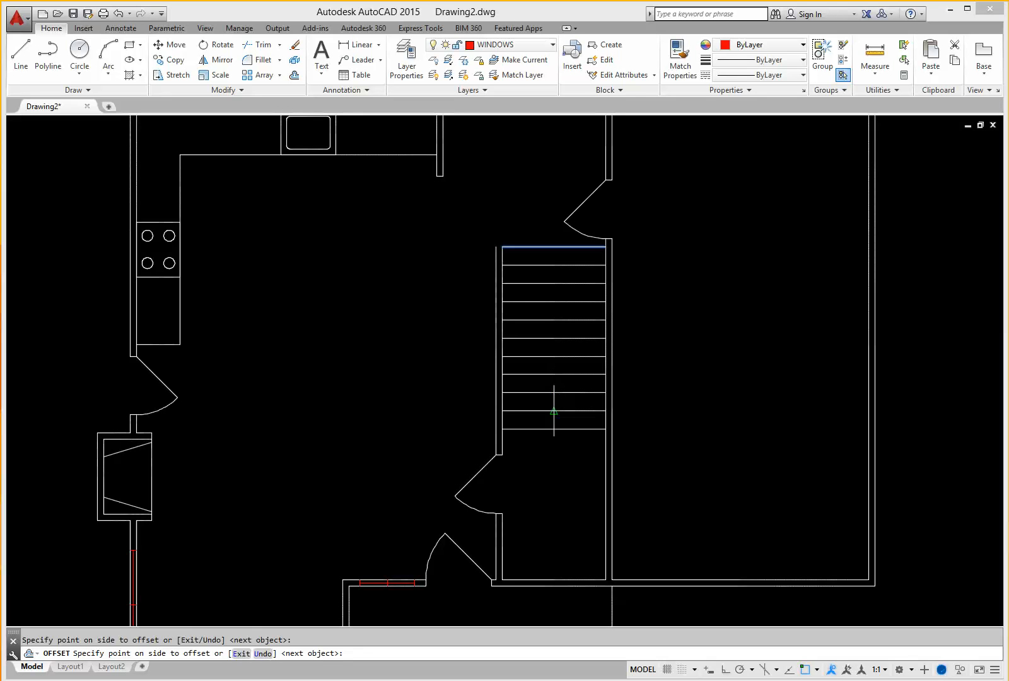
click(558, 460)
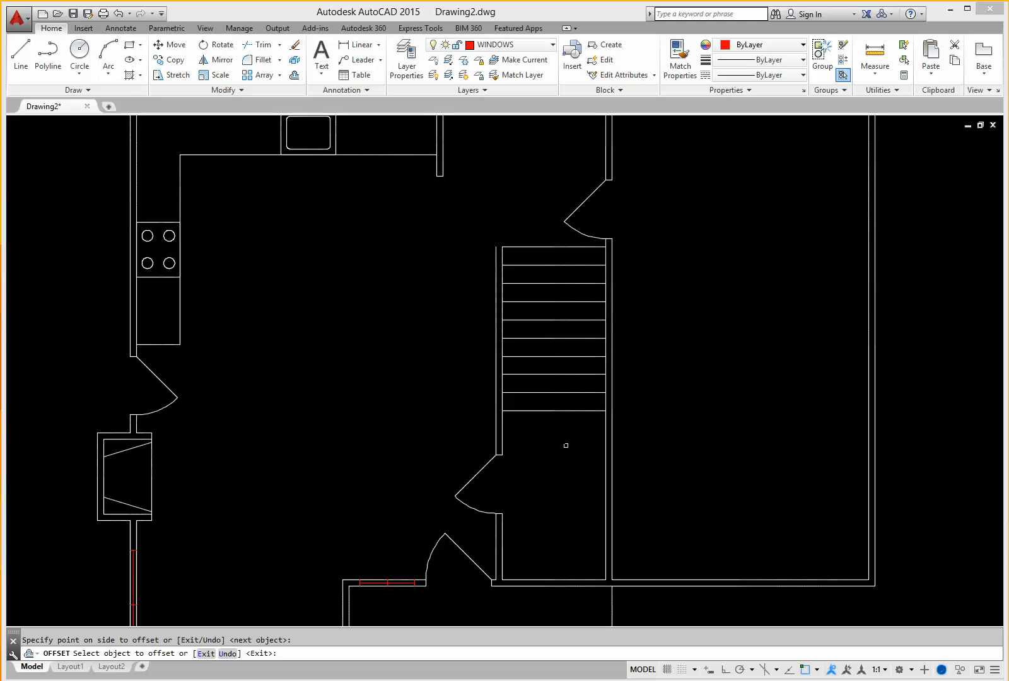
Offset the lowest tread line downward by 10" once to add another tread, and end the Offset command
click(564, 409)
click(560, 446)
right_click(553, 482)
click(569, 488)
key(Escape)
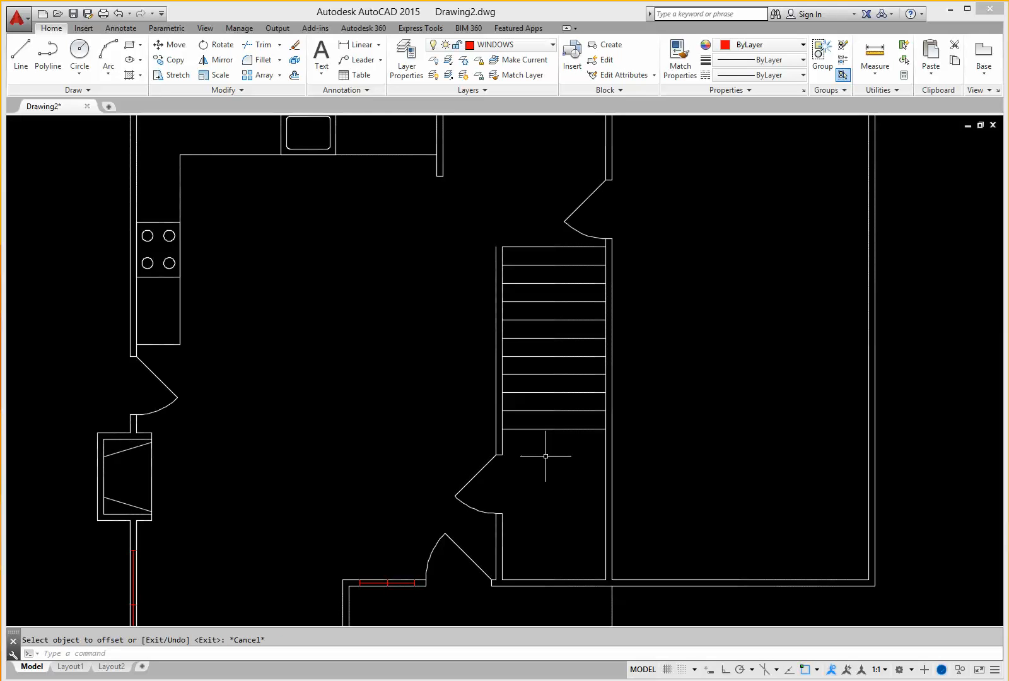